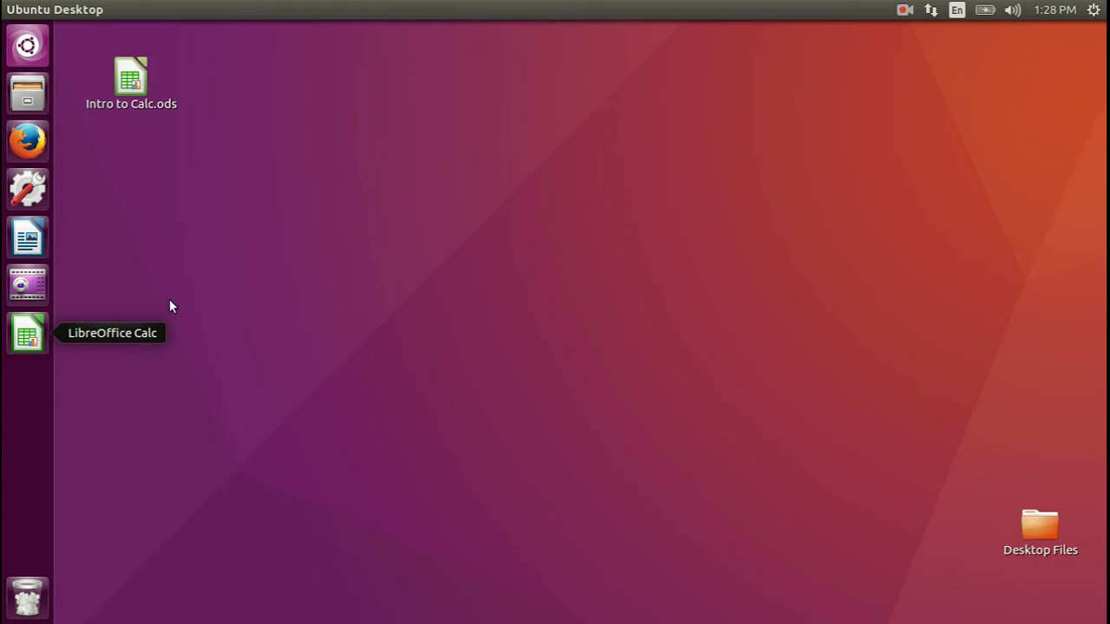
Search the installed applications for calc and launch LibreOffice Calc with a blank spreadsheet.
{"action": "left_click", "coordinate": [29, 48]}
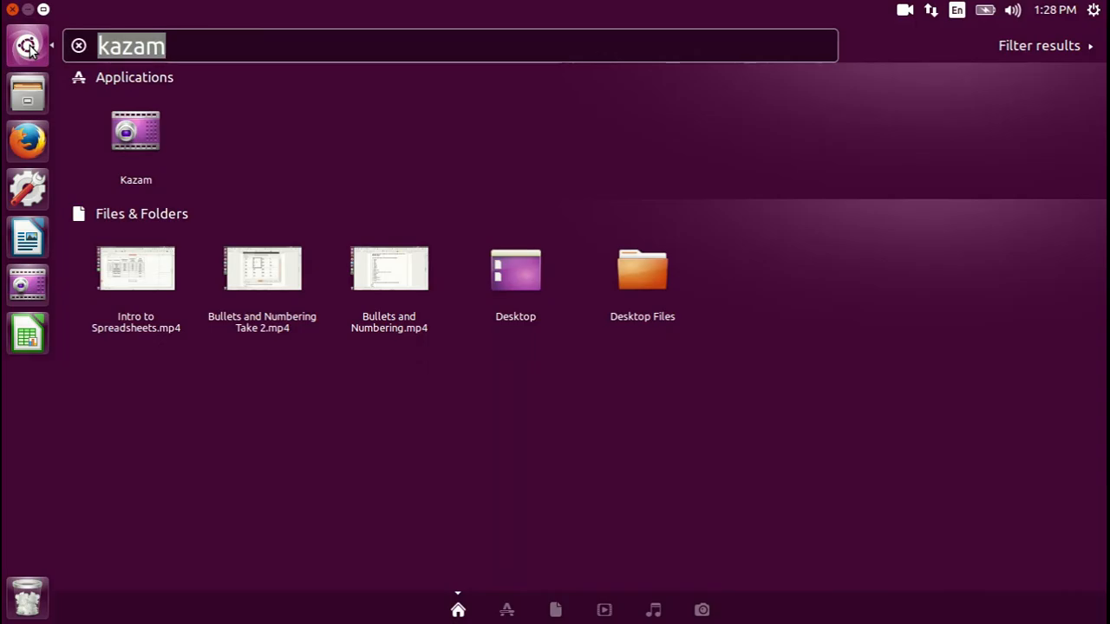
{"action": "type", "text": "calc"}
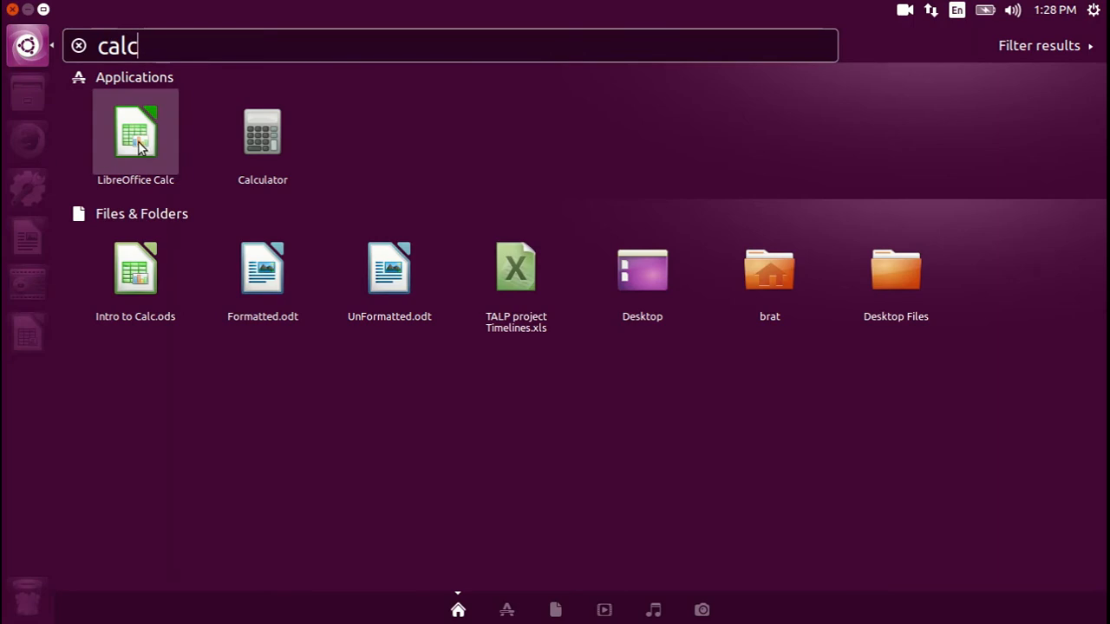
{"action": "left_click", "coordinate": [138, 145]}
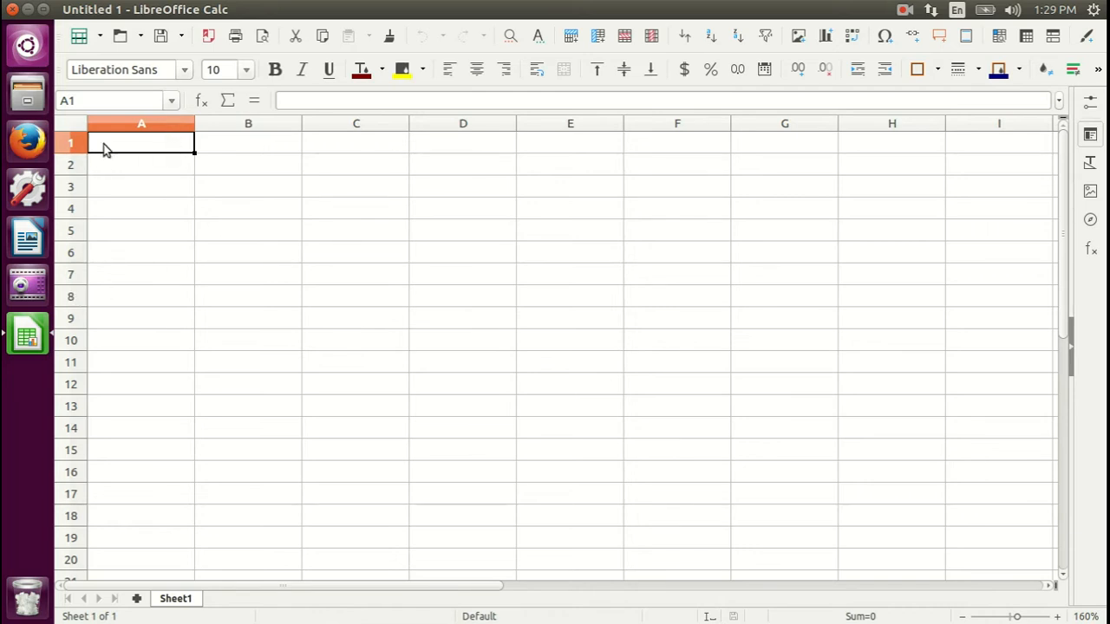
Enter the heading Name in cell B2 of the blank sheet.
{"action": "left_click", "coordinate": [228, 168]}
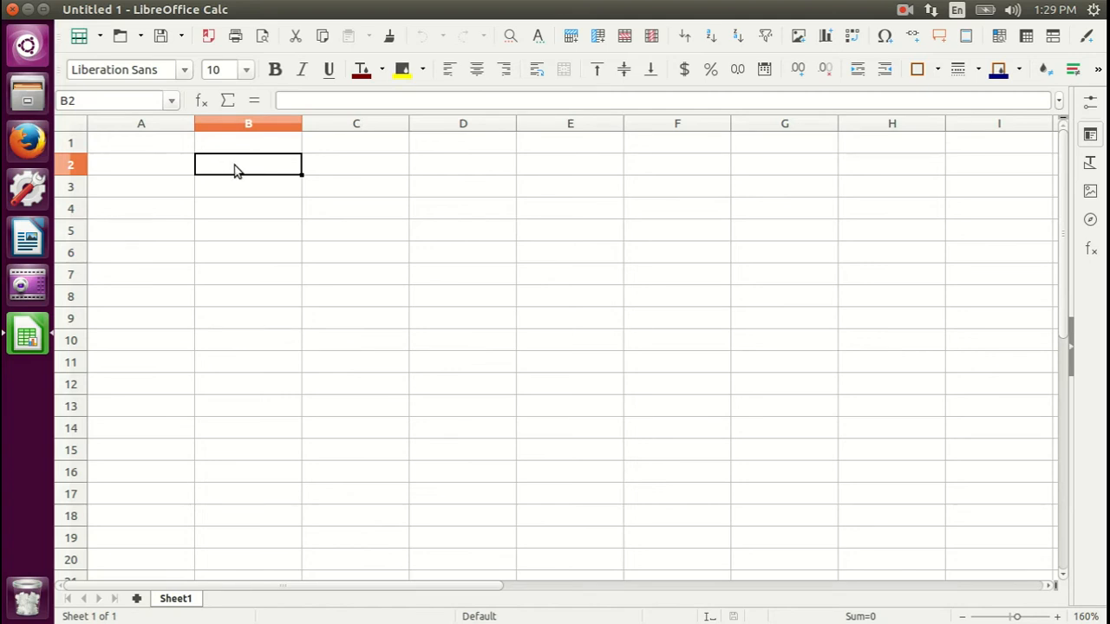
{"action": "type", "text": "Name"}
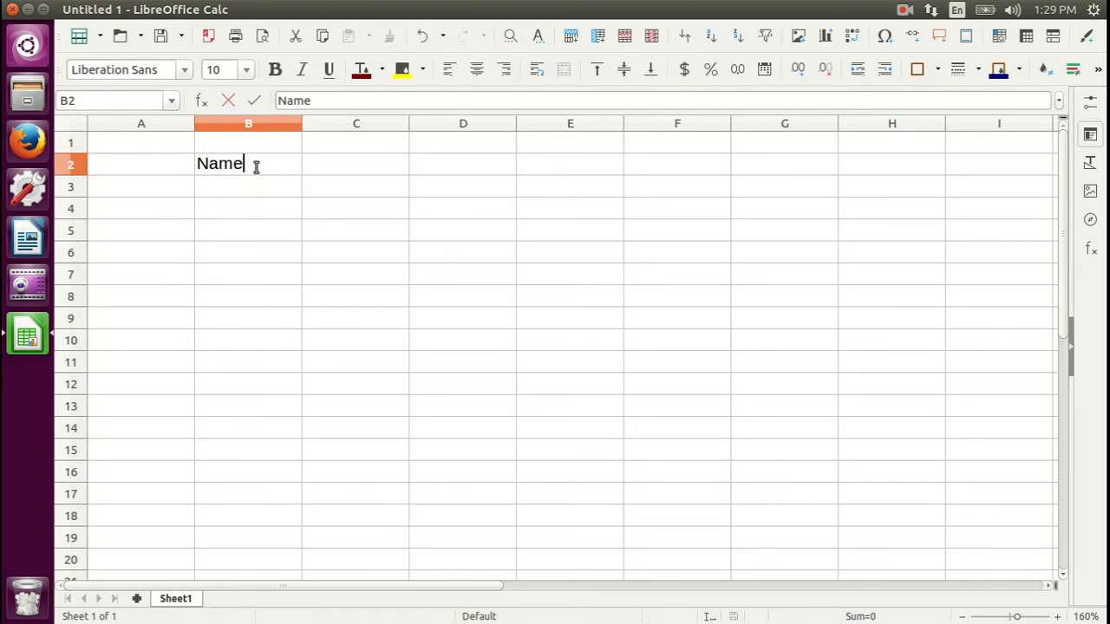
{"action": "left_click", "coordinate": [332, 196]}
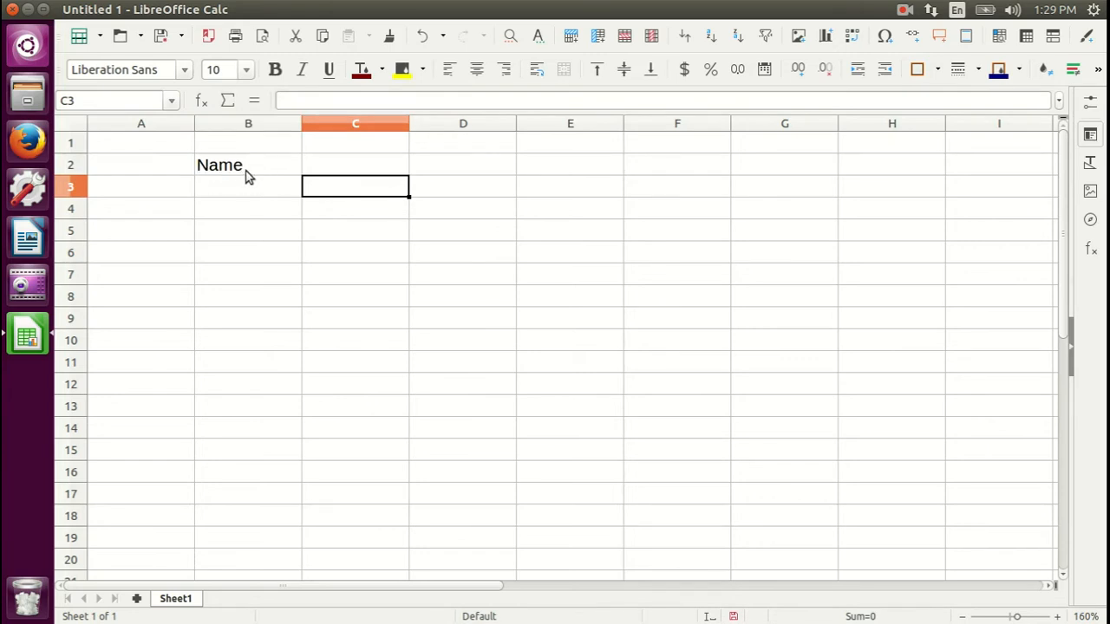
Edit the existing text in cell B2 so that the heading reads Names.
{"action": "double_click", "coordinate": [246, 170]}
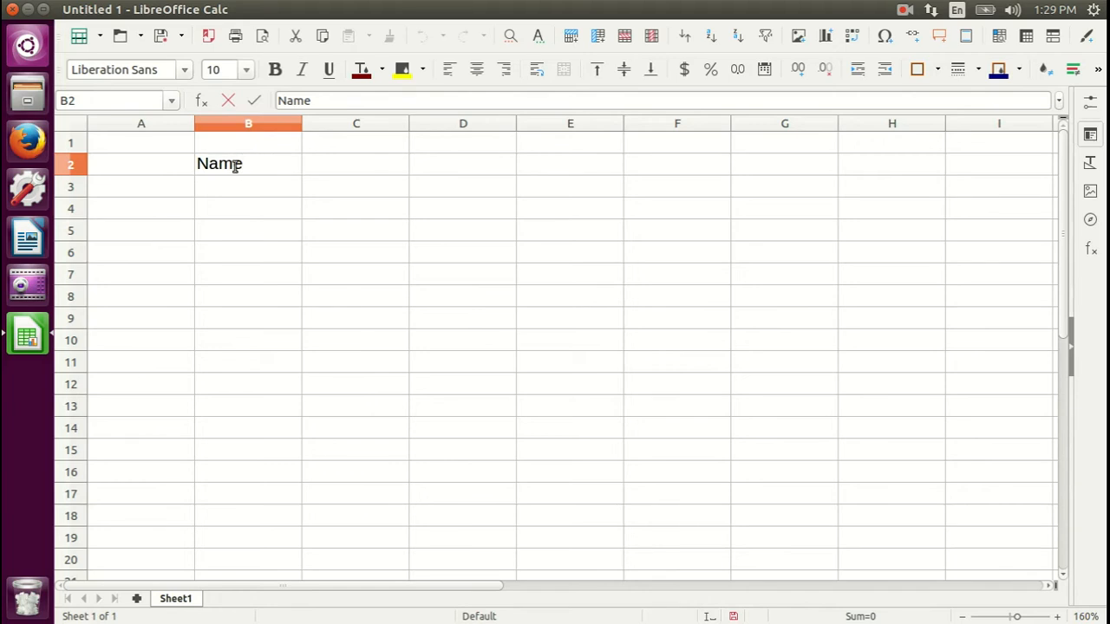
{"action": "left_click", "coordinate": [312, 195]}
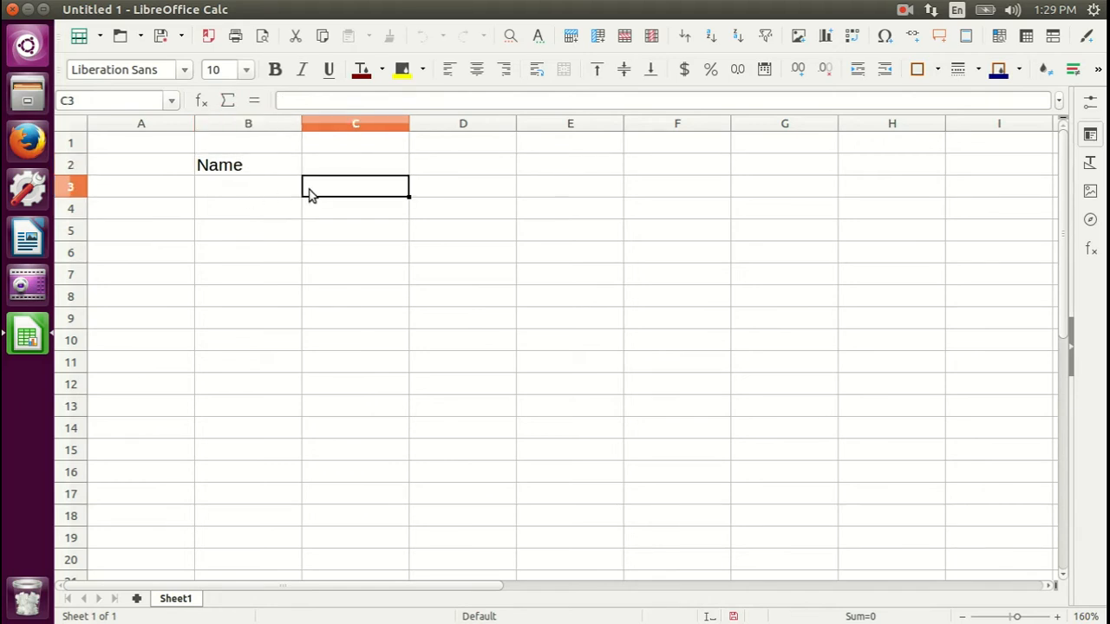
{"action": "left_click", "coordinate": [246, 170]}
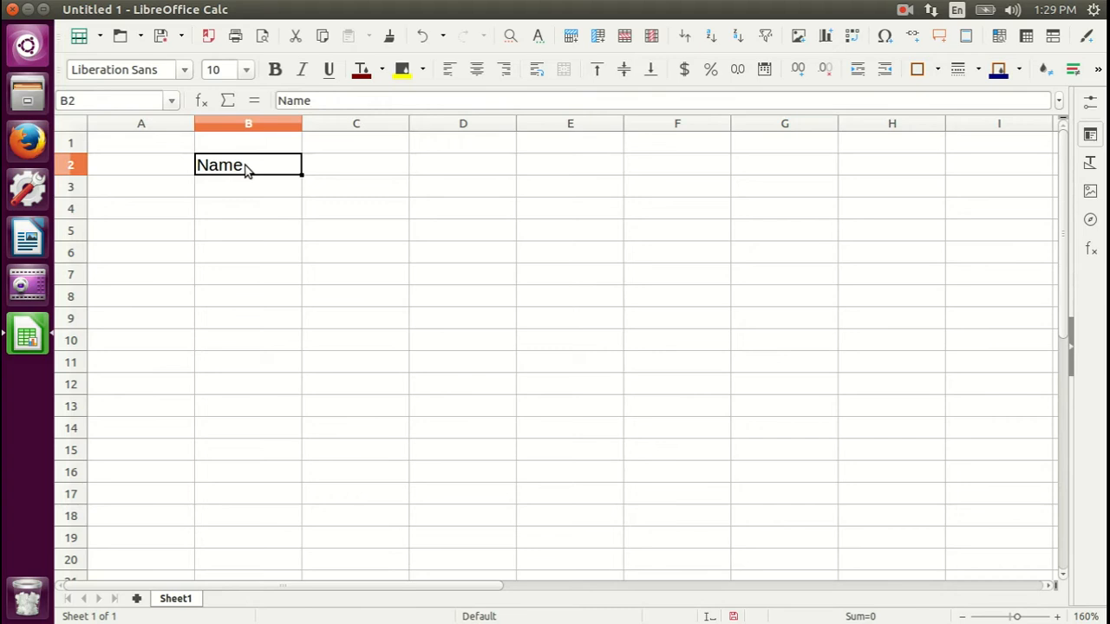
{"action": "left_click", "coordinate": [315, 100]}
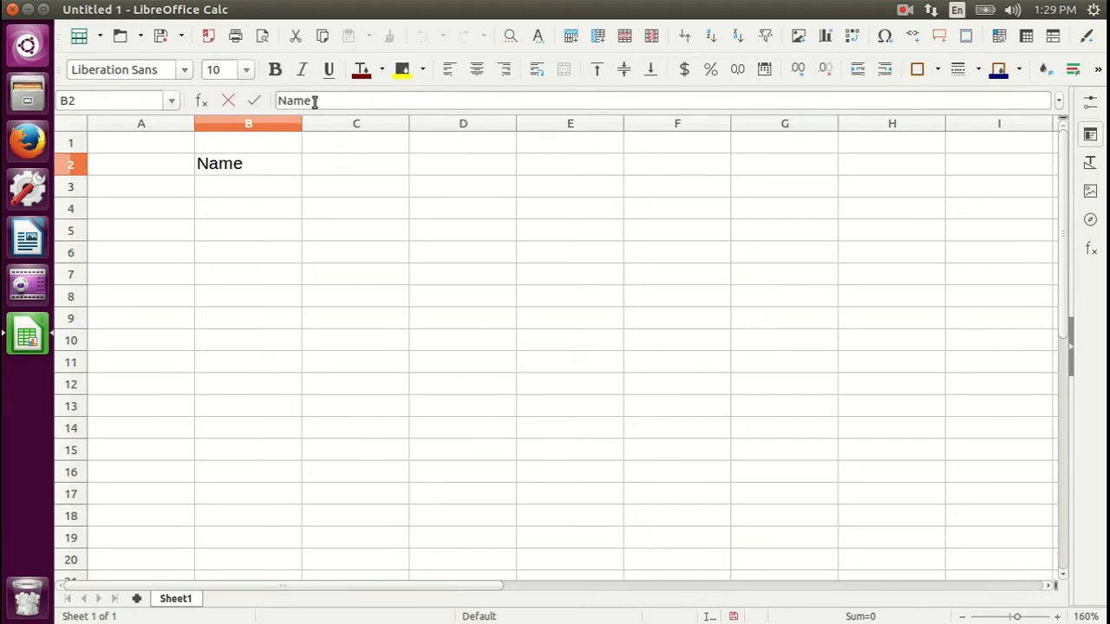
{"action": "type", "text": "s"}
{"action": "left_click", "coordinate": [313, 193]}
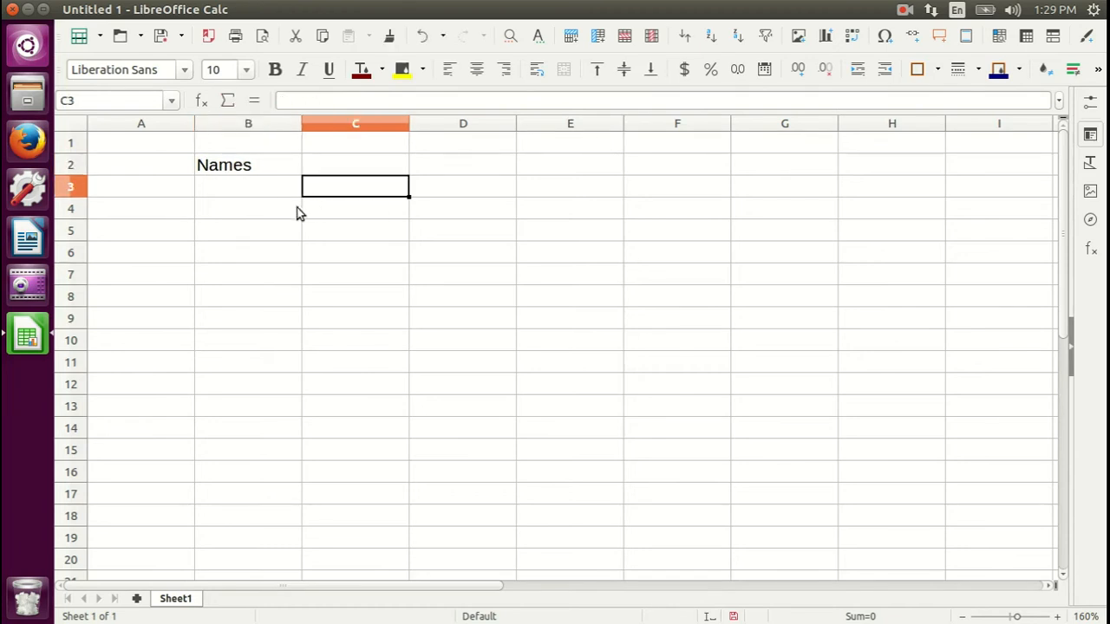
{"action": "left_click", "coordinate": [249, 172]}
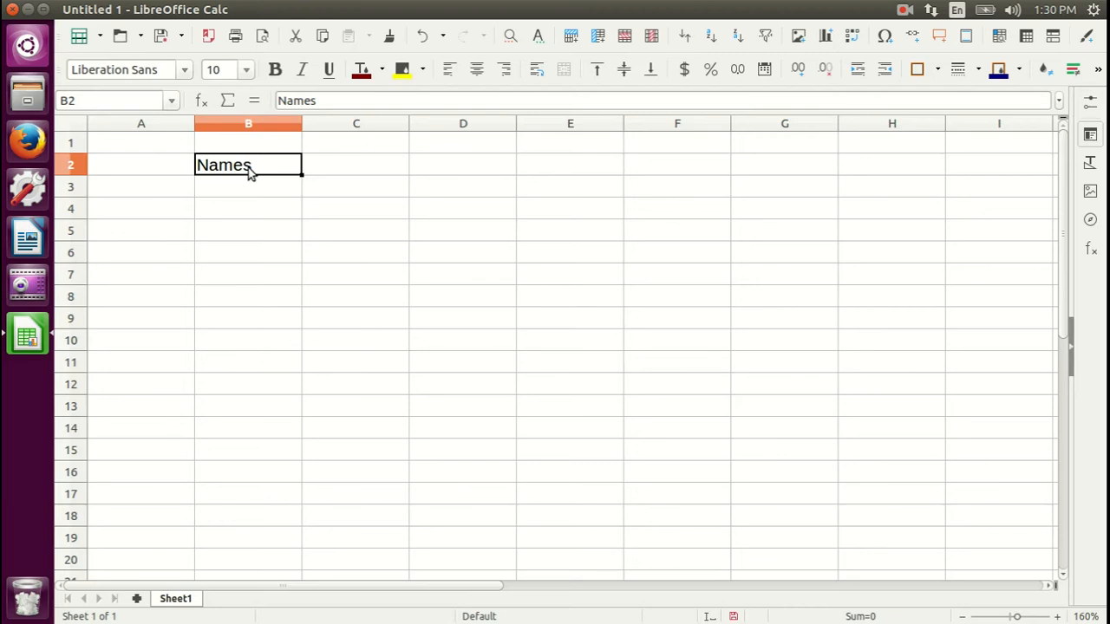
{"action": "double_click", "coordinate": [249, 172]}
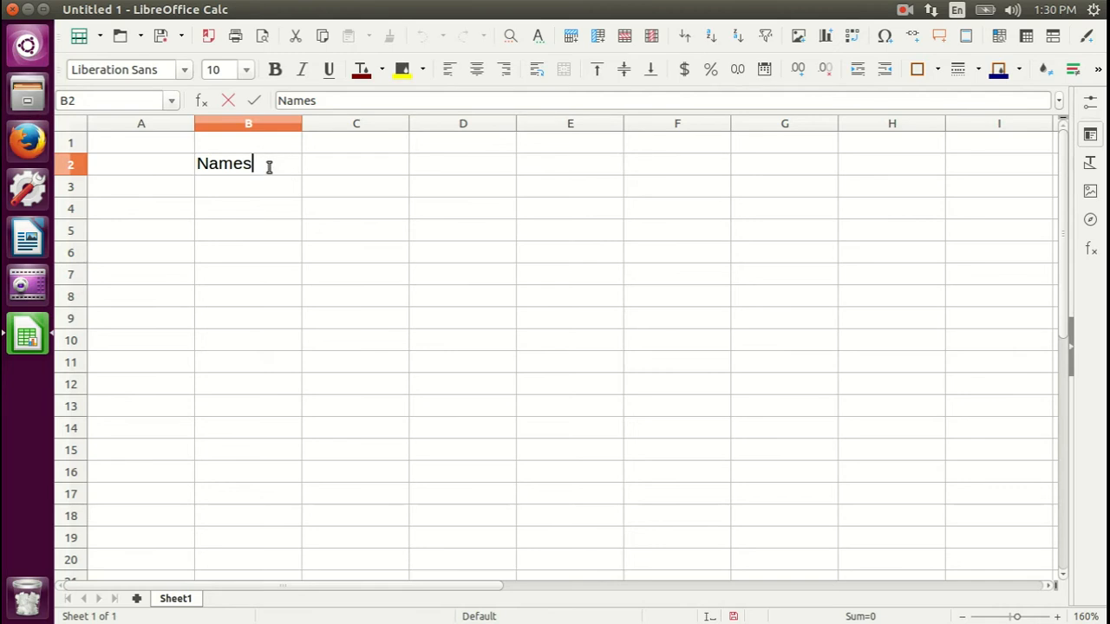
{"action": "left_click", "coordinate": [317, 189]}
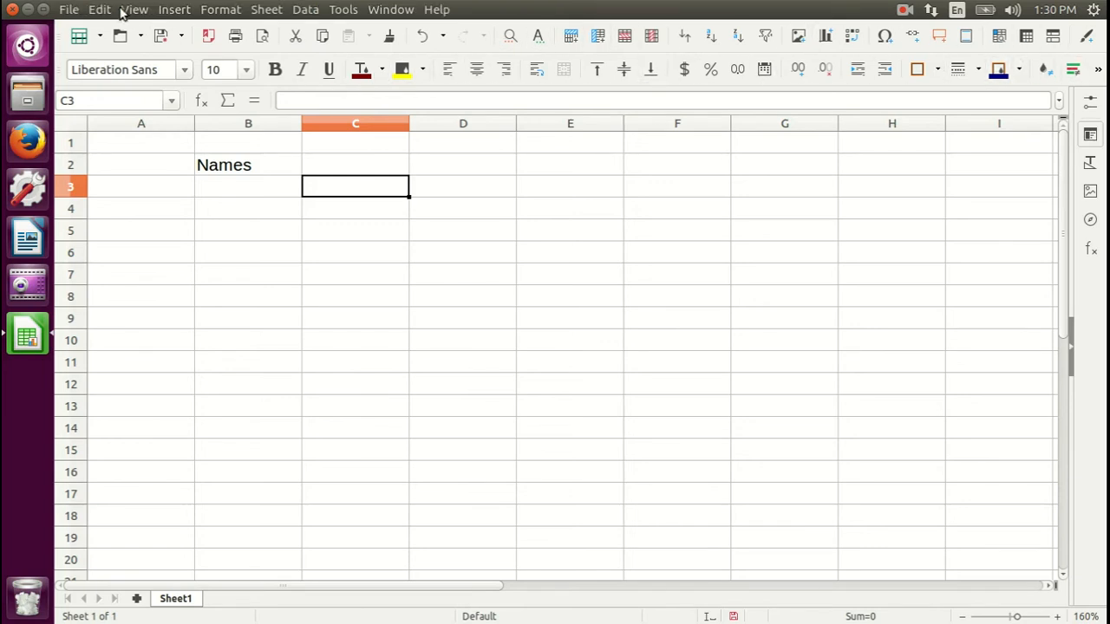
{"action": "left_click", "coordinate": [72, 11]}
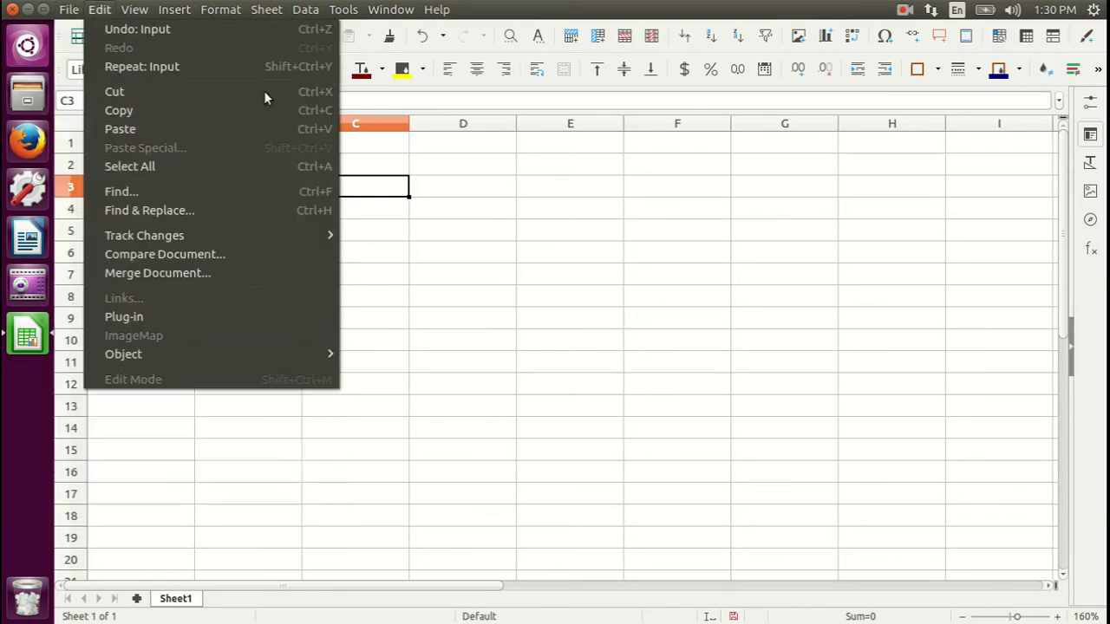
{"action": "left_click", "coordinate": [452, 202]}
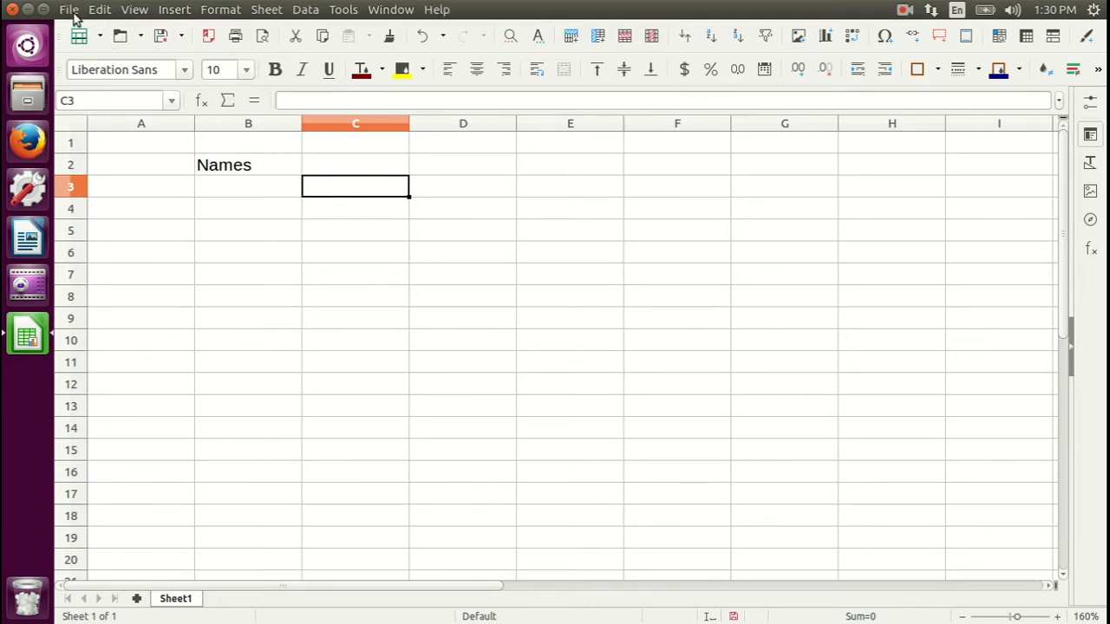
Open the existing spreadsheet Intro to Calc.ods from the Desktop folder.
{"action": "left_click", "coordinate": [71, 11]}
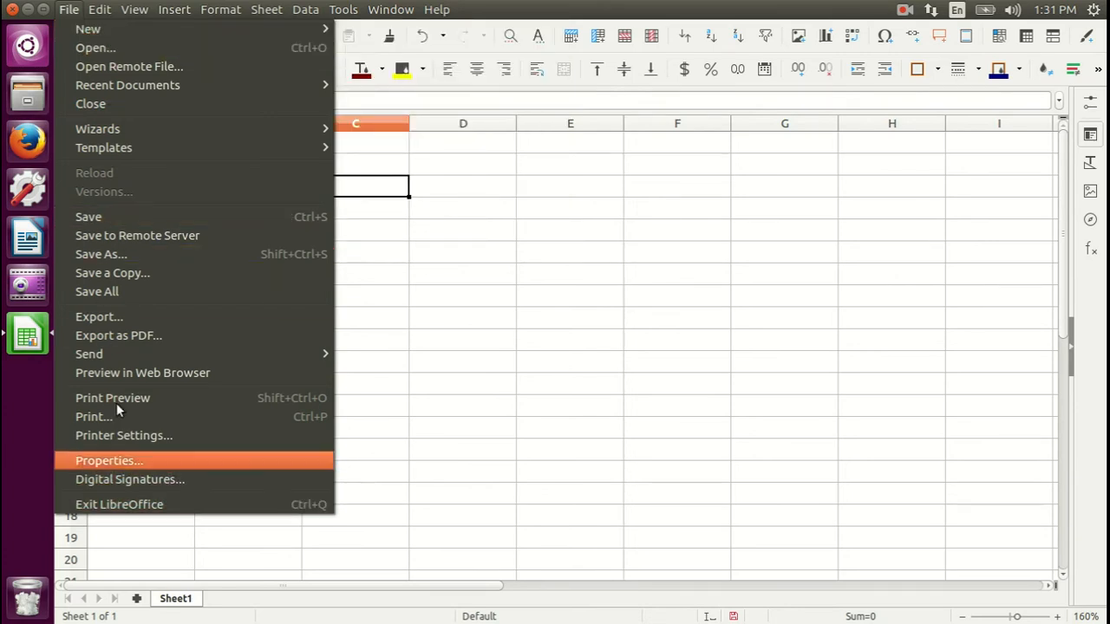
{"action": "left_click", "coordinate": [96, 50]}
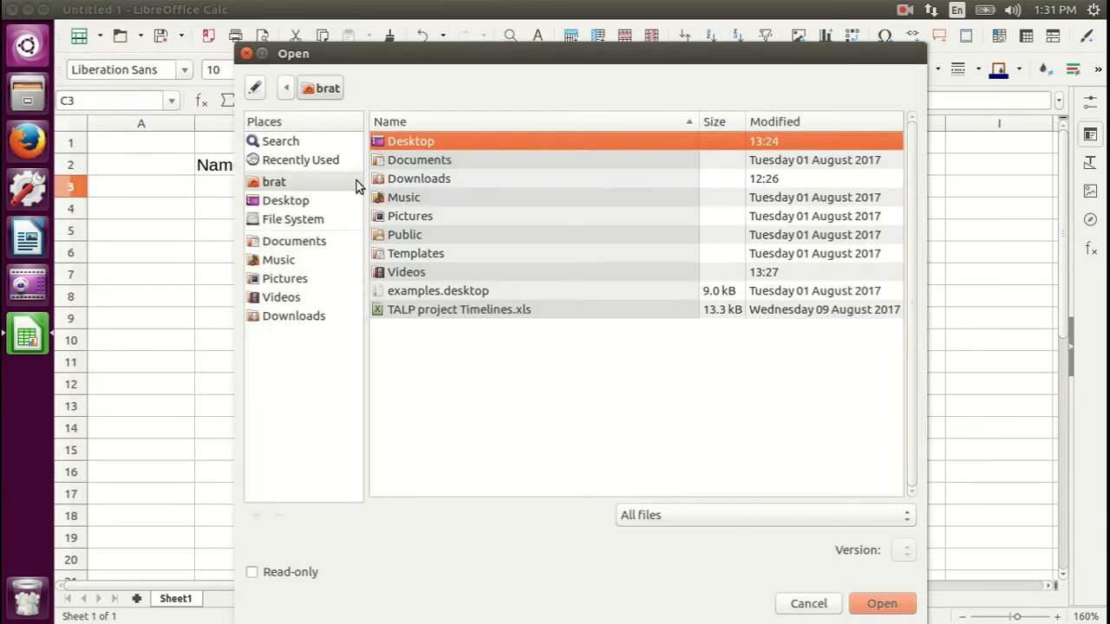
{"action": "double_click", "coordinate": [418, 144]}
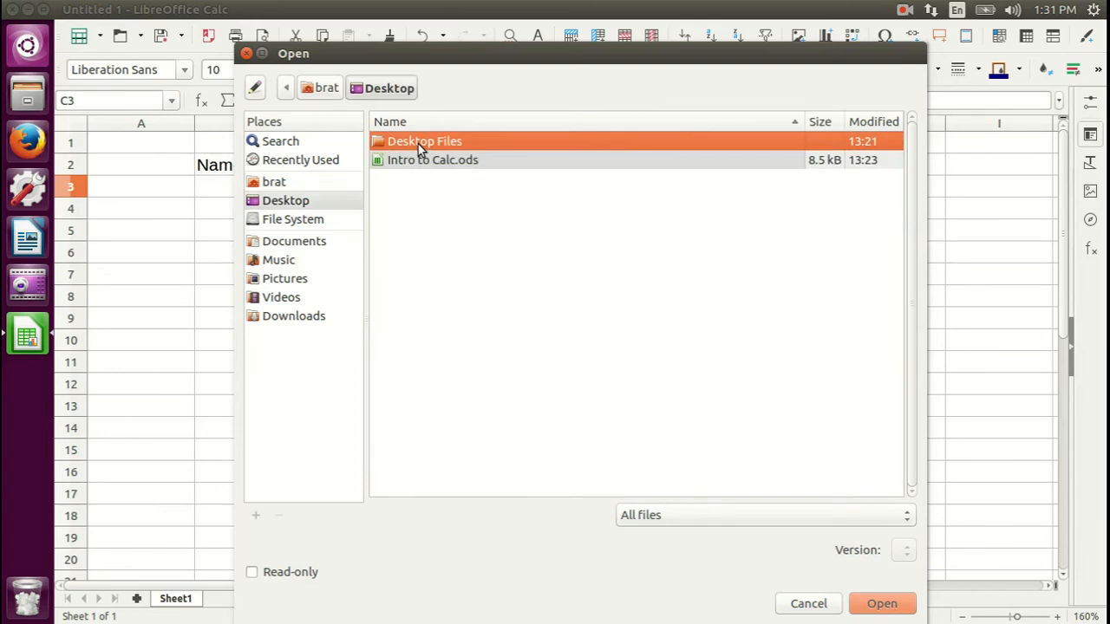
{"action": "left_click", "coordinate": [437, 166]}
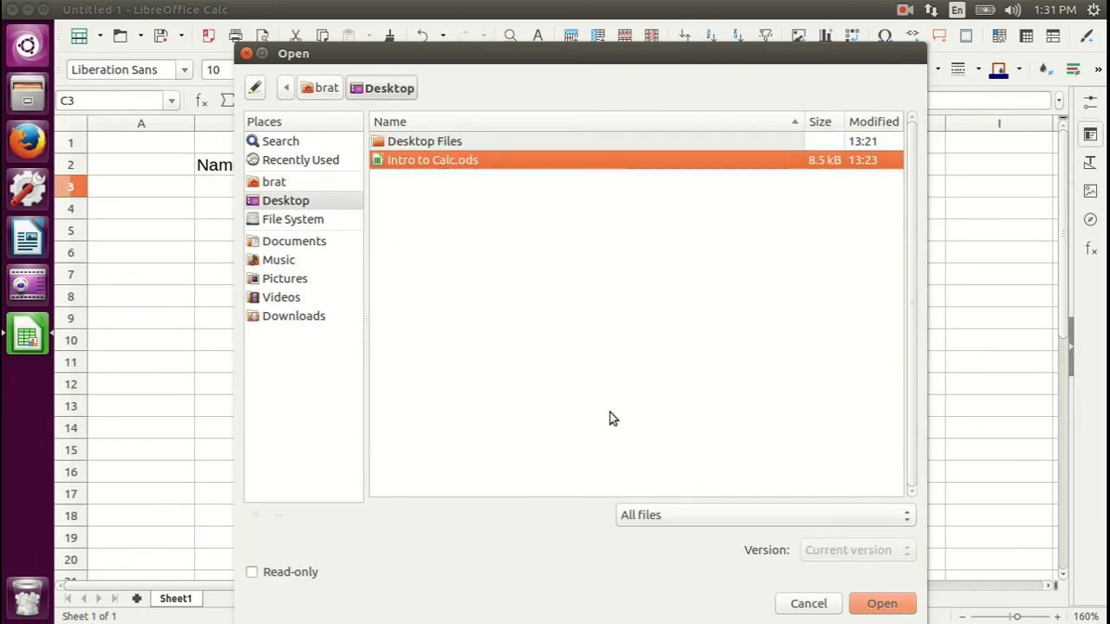
{"action": "left_click", "coordinate": [886, 607]}
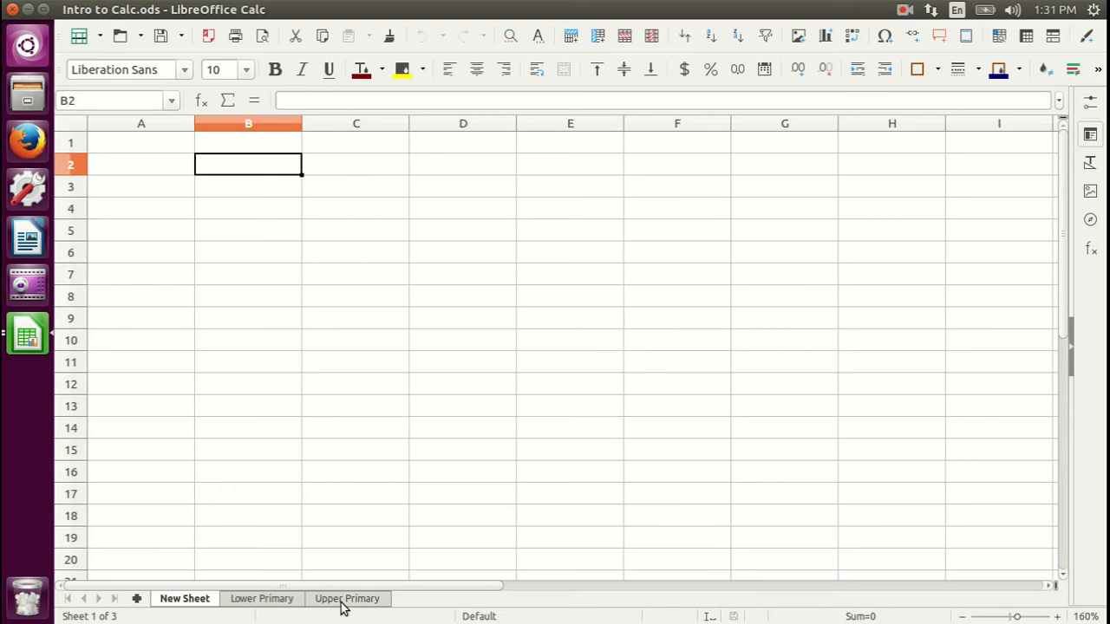
View the calorie tables on the Lower Primary and Upper Primary sheets, ending on Lower Primary.
{"action": "left_click", "coordinate": [262, 599]}
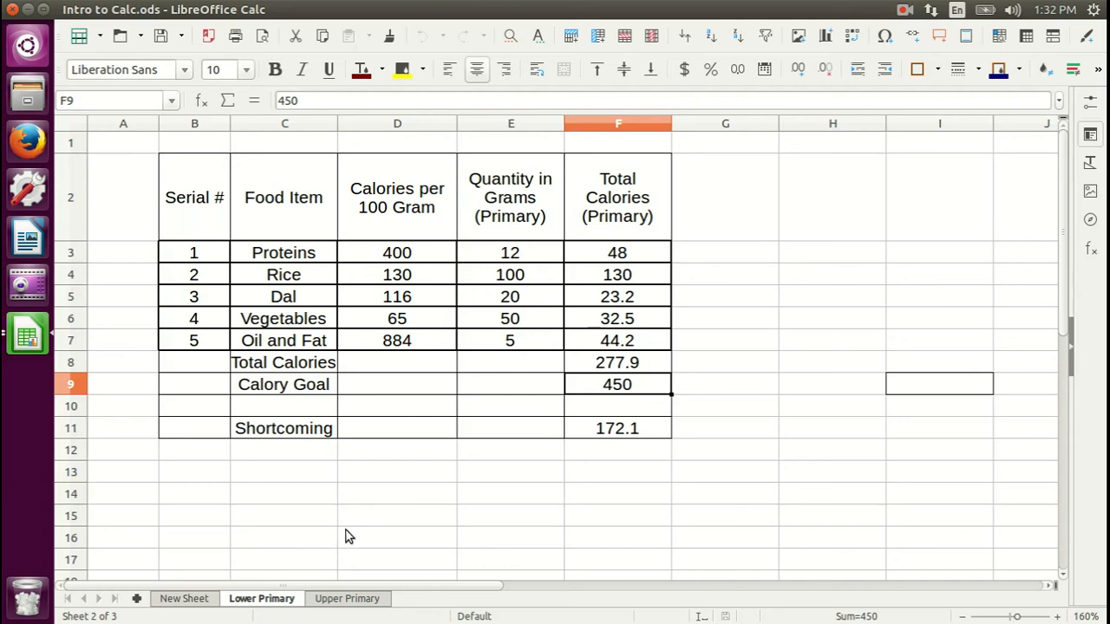
{"action": "left_click", "coordinate": [350, 599]}
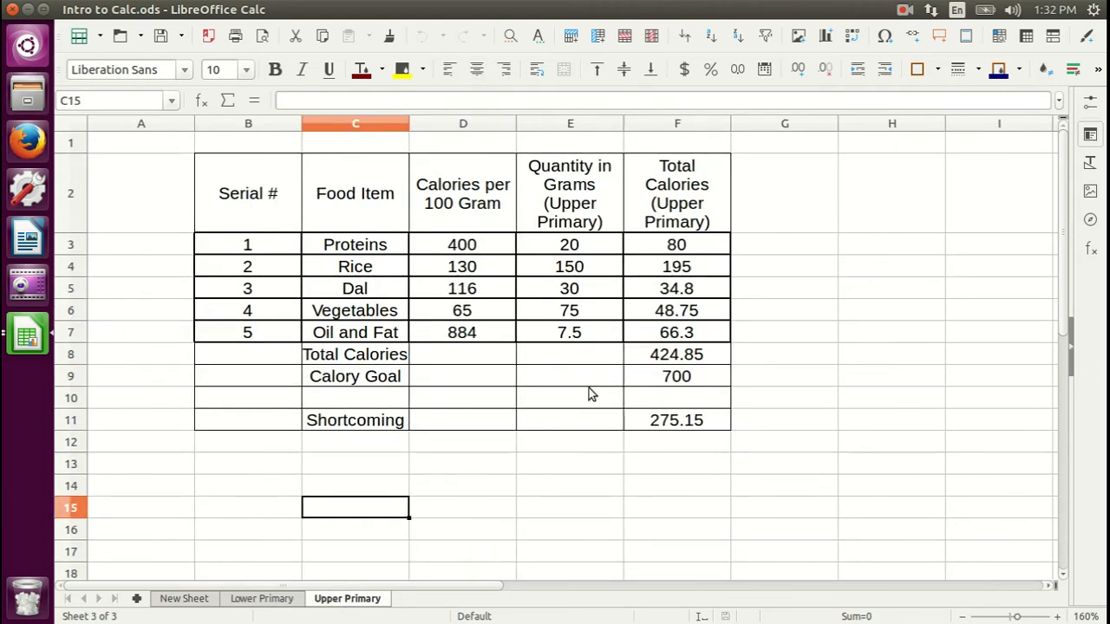
{"action": "left_click", "coordinate": [260, 598]}
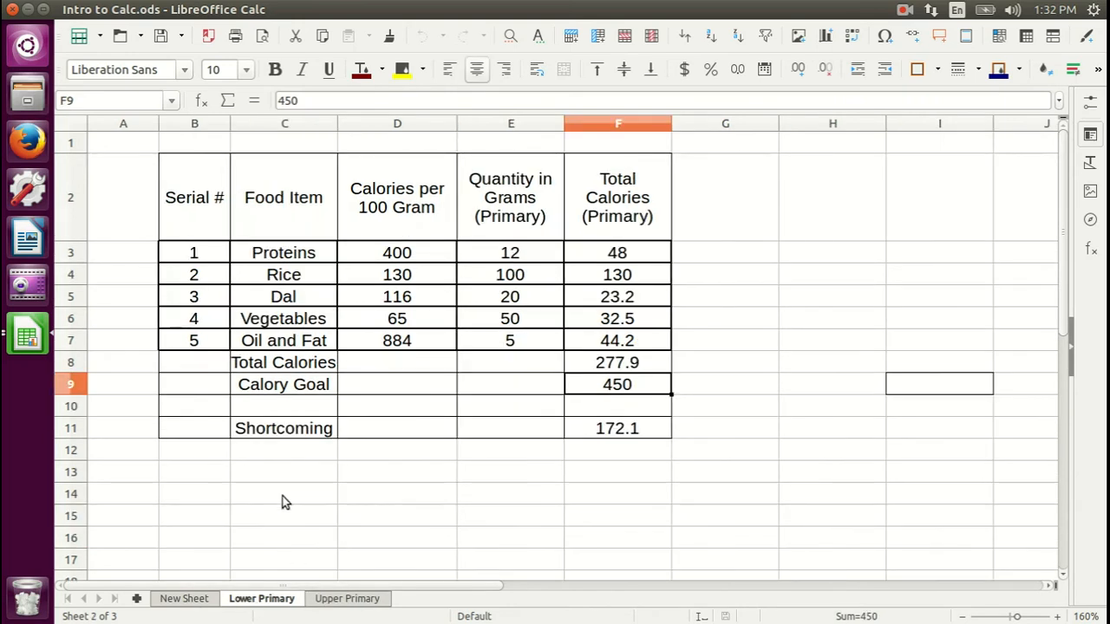
Add a new sheet at the end of the workbook and rename it New Name.
{"action": "left_click", "coordinate": [137, 599]}
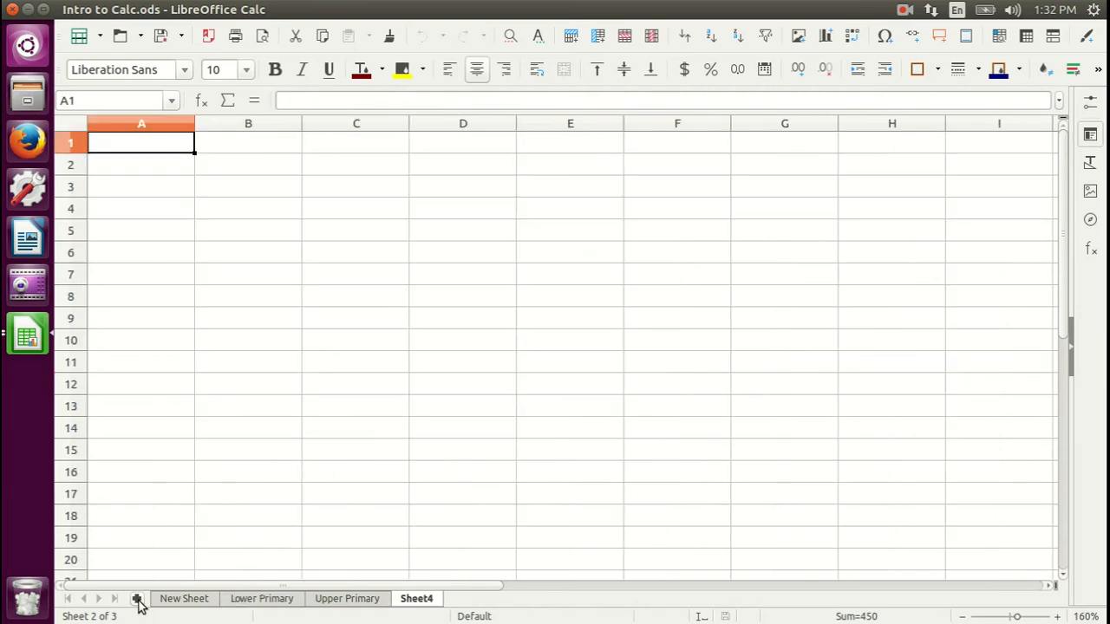
{"action": "double_click", "coordinate": [422, 600]}
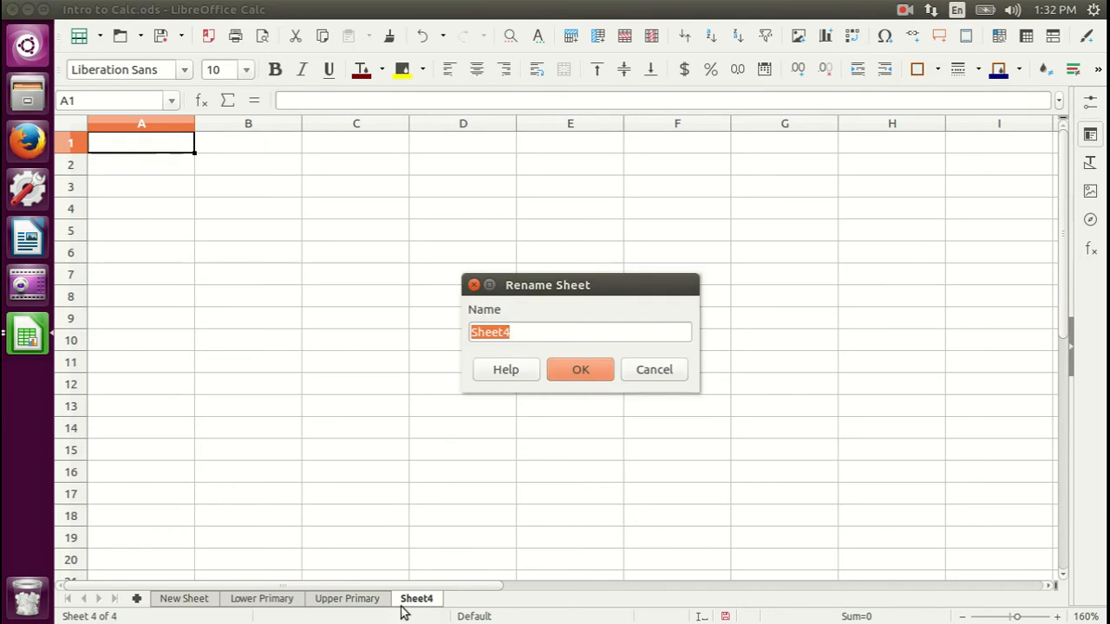
{"action": "type", "text": "New Name"}
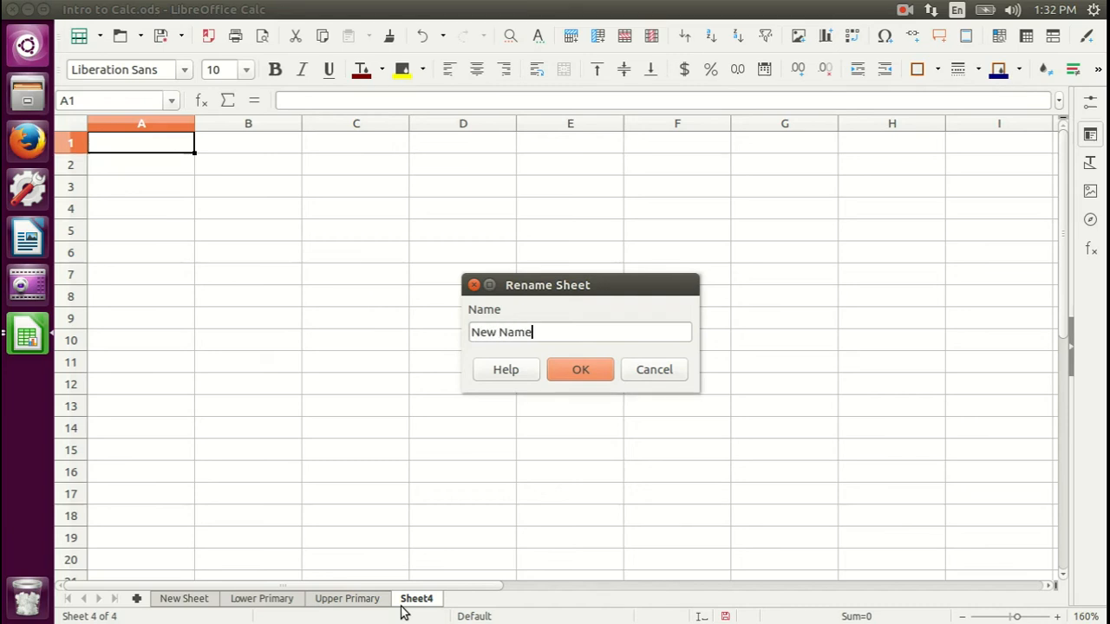
{"action": "left_click", "coordinate": [583, 379]}
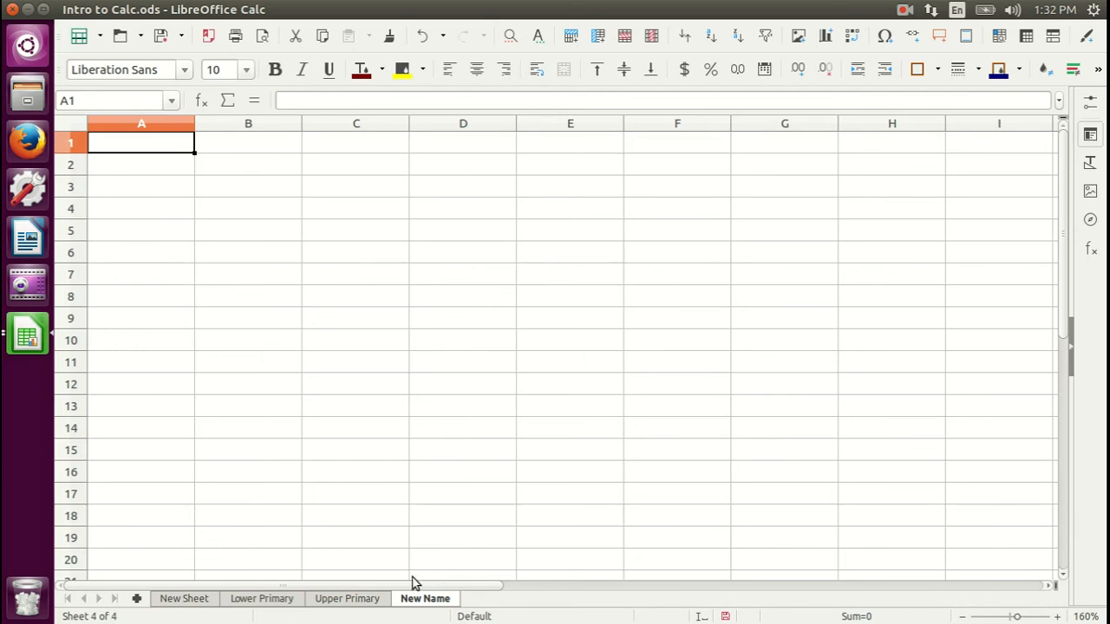
Examine the calorie table on the Lower Primary sheet, selecting the whole Quantity in Grams column E and the Total Calories column F.
{"action": "left_click", "coordinate": [258, 598]}
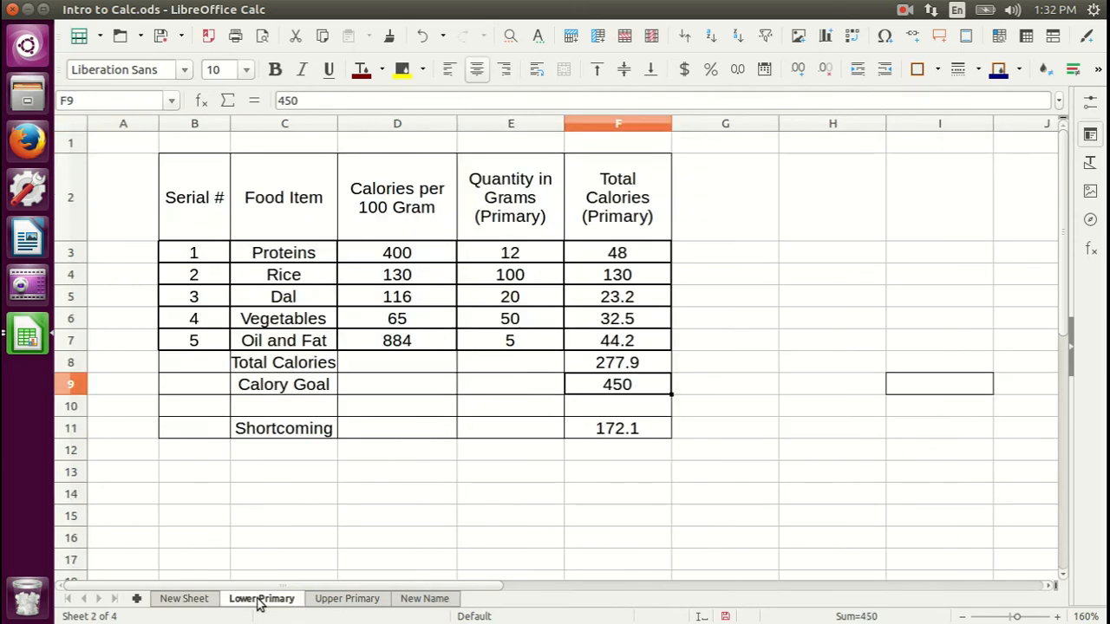
{"action": "left_click", "coordinate": [373, 492]}
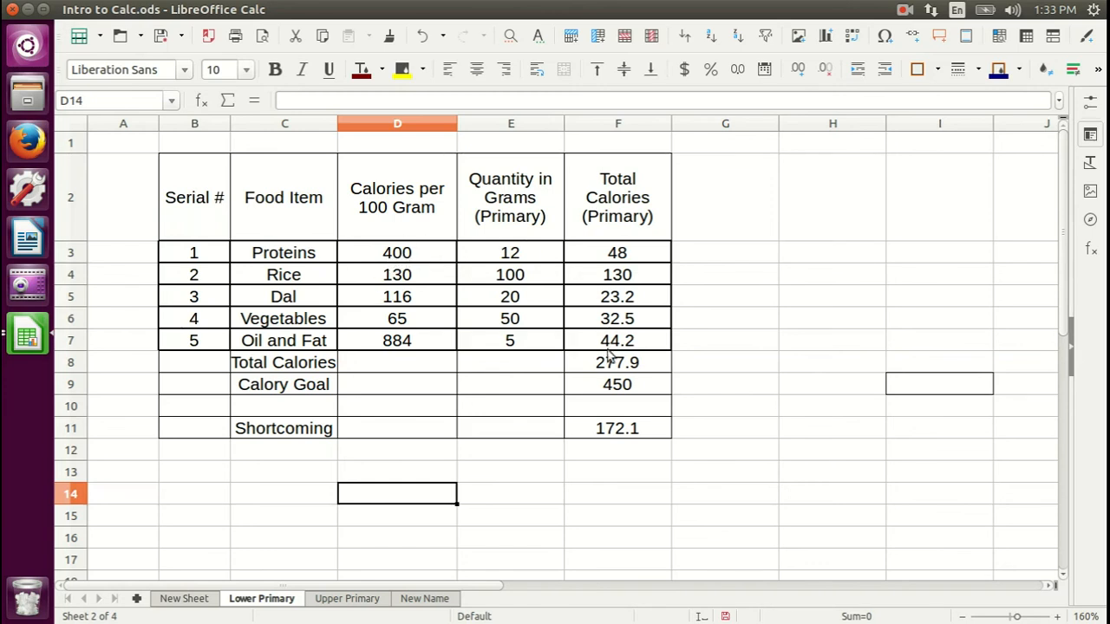
{"action": "left_click", "coordinate": [629, 451]}
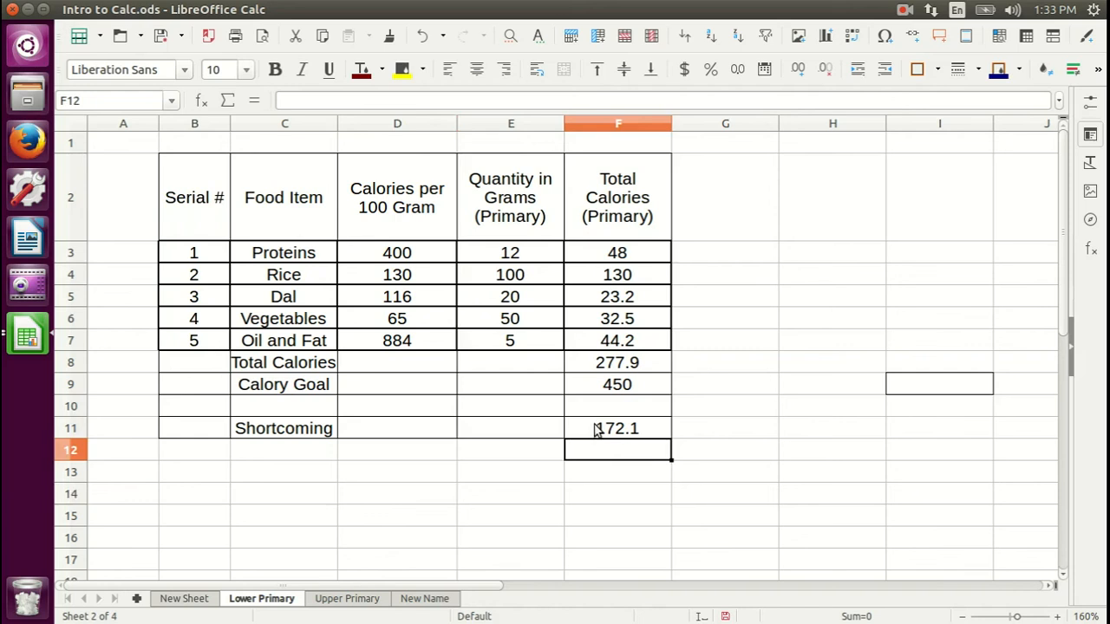
{"action": "left_click", "coordinate": [697, 473]}
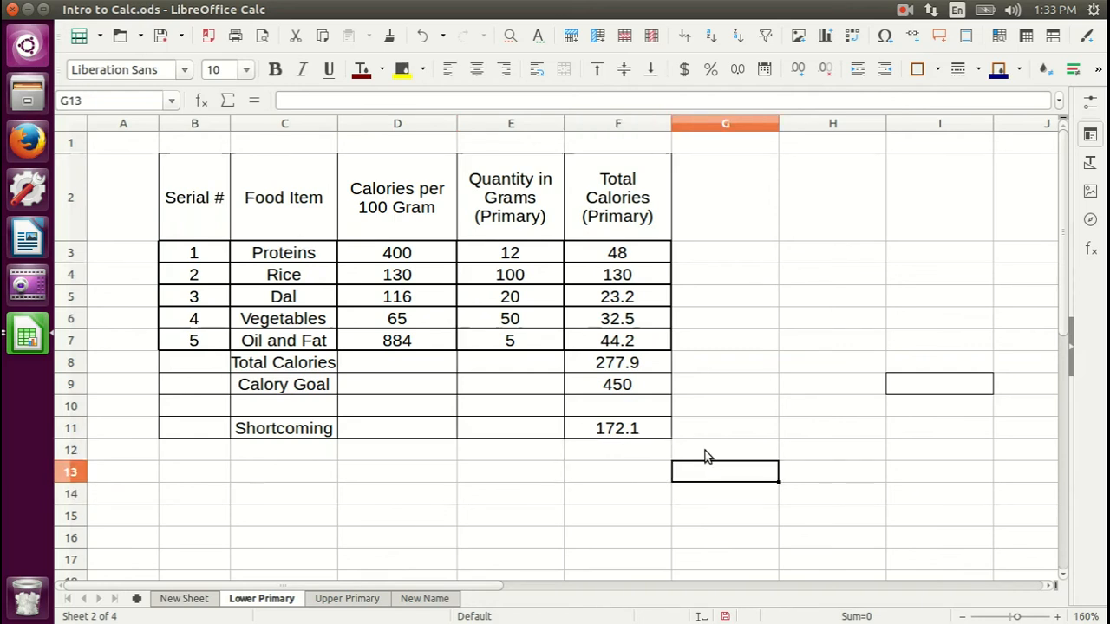
{"action": "left_click", "coordinate": [705, 454]}
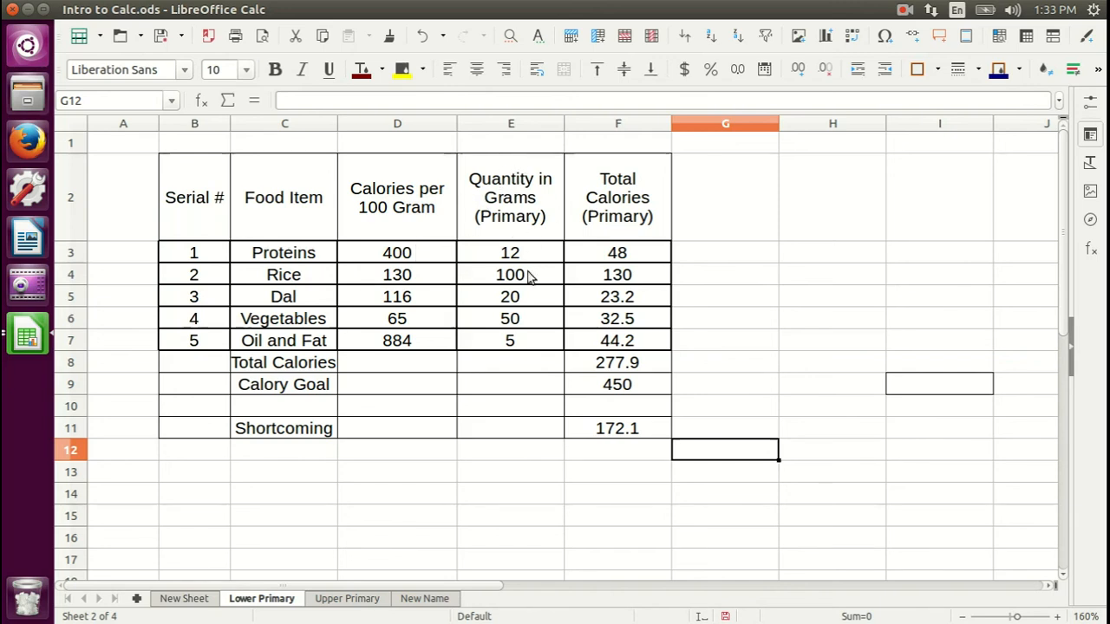
{"action": "left_click", "coordinate": [520, 126]}
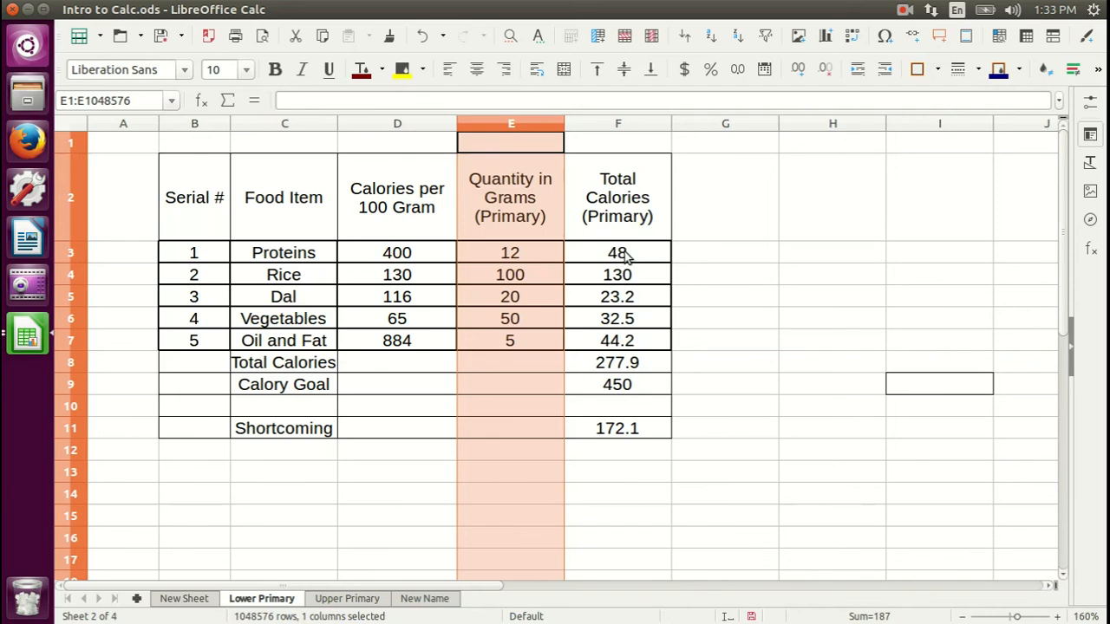
{"action": "left_click", "coordinate": [620, 126]}
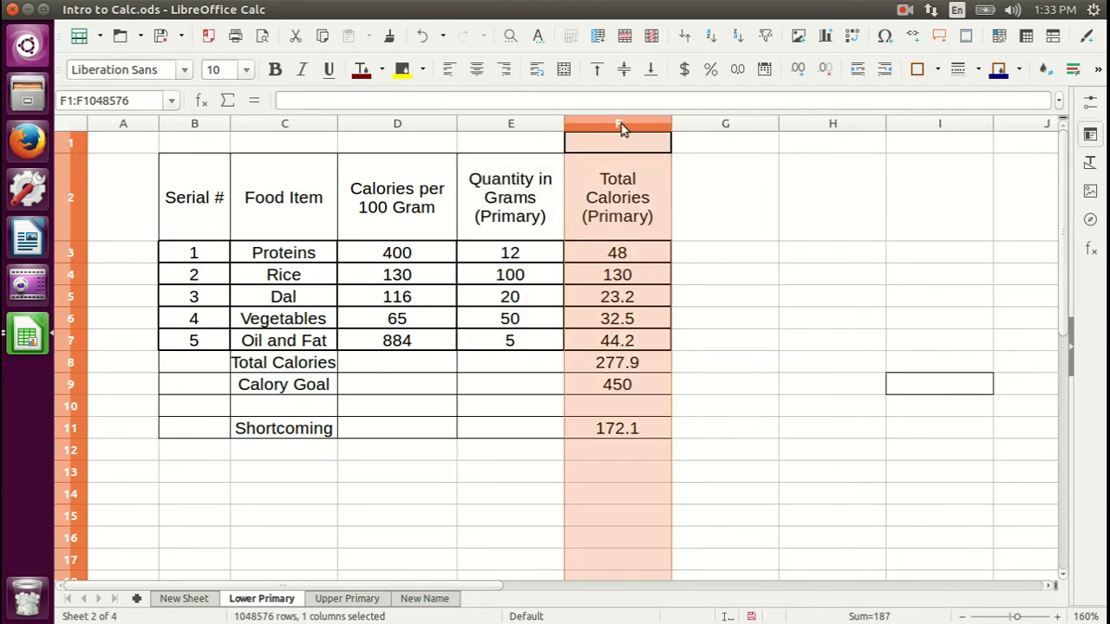
Inspect the Total Calories and Calory Goal cells in column F, and select the whole Quantity in Grams column E.
{"action": "left_click", "coordinate": [611, 368]}
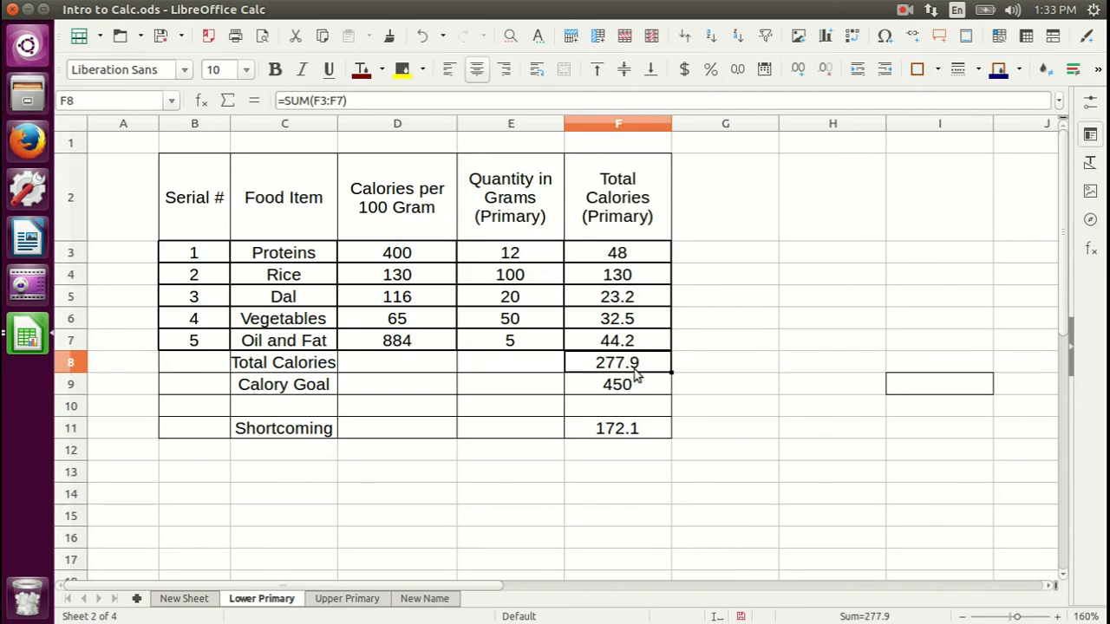
{"action": "left_click", "coordinate": [299, 394]}
{"action": "left_click", "coordinate": [620, 394]}
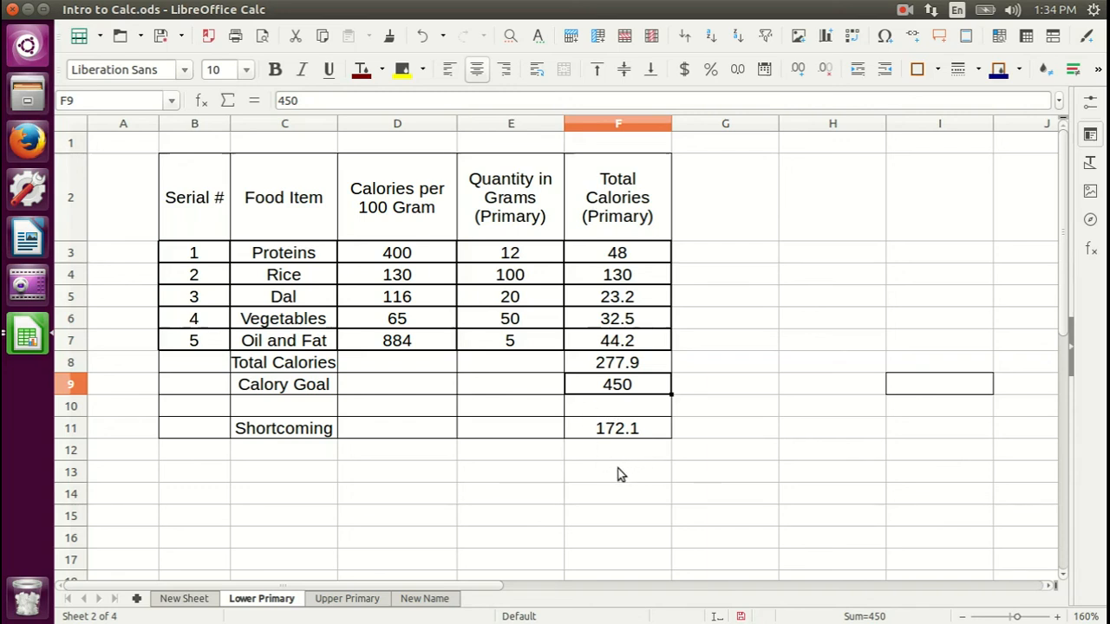
{"action": "left_click", "coordinate": [517, 124]}
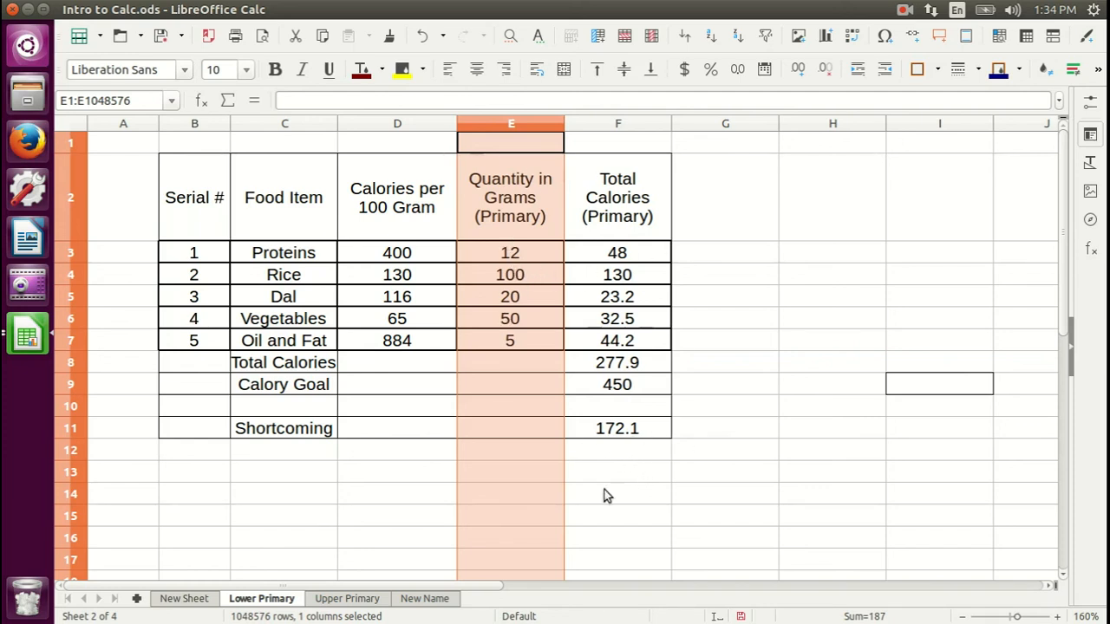
Change the quantity of Rice in cell E4 to 200 grams.
{"action": "left_click", "coordinate": [506, 280]}
{"action": "double_click", "coordinate": [510, 276]}
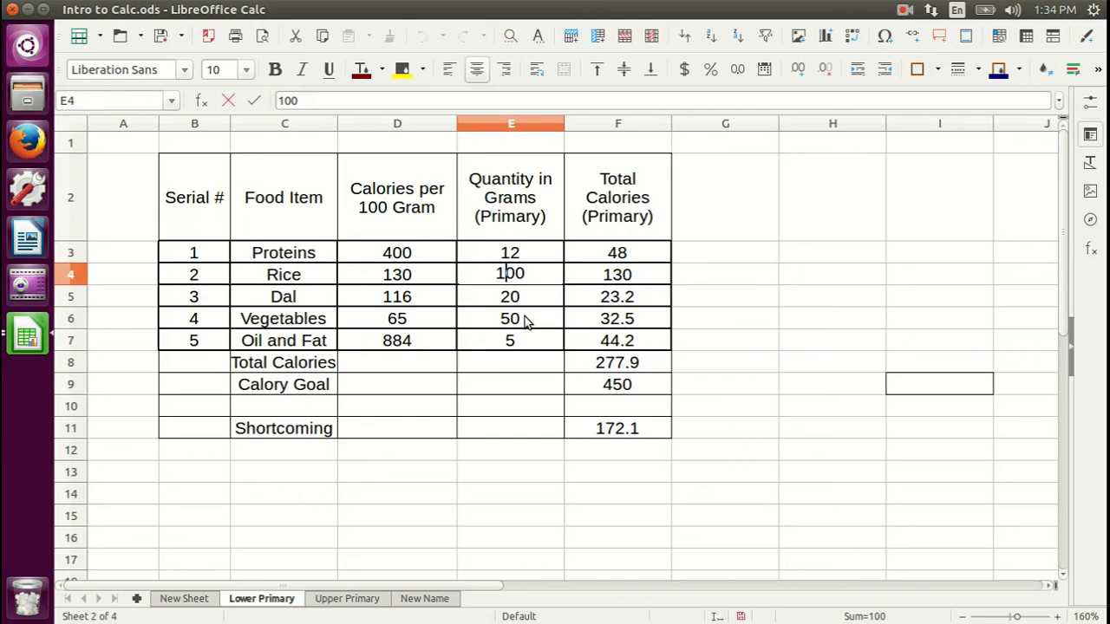
{"action": "key", "text": "Delete"}
{"action": "type", "text": "2"}
{"action": "left_click", "coordinate": [694, 274]}
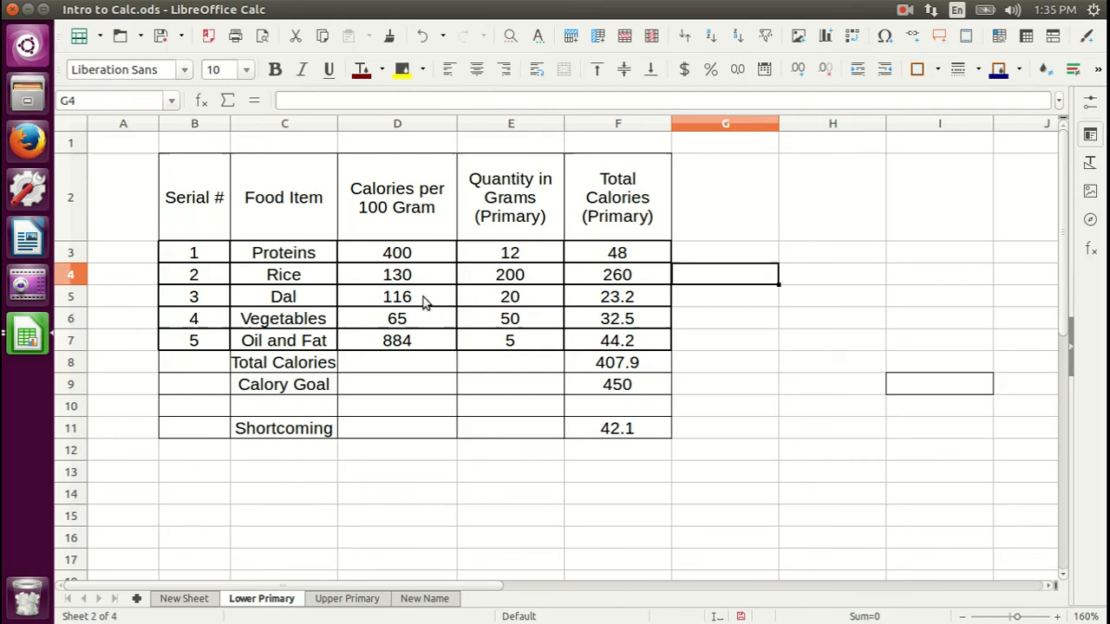
Change the quantity of Dal in cell E5 to 30 grams.
{"action": "double_click", "coordinate": [519, 298]}
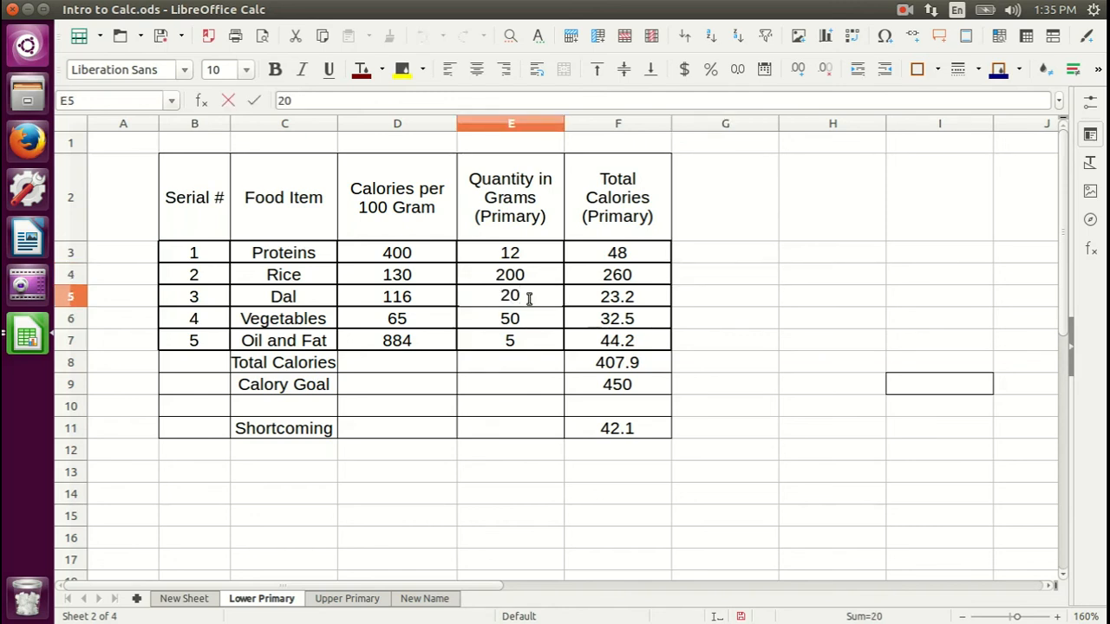
{"action": "key", "text": "BackSpace"}
{"action": "key", "text": "BackSpace"}
{"action": "type", "text": "30"}
{"action": "key", "text": "Return"}
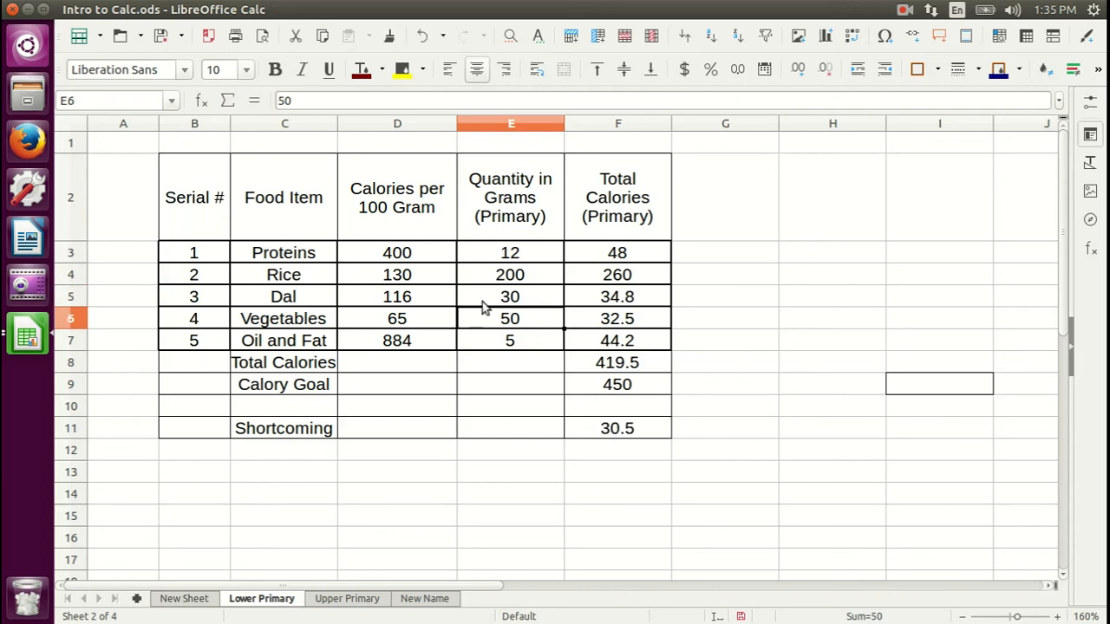
Set the quantity of Dal in cell E5 to 50 grams and check the Shortcoming formula in F11.
{"action": "double_click", "coordinate": [510, 296]}
{"action": "key", "text": "BackSpace"}
{"action": "type", "text": "5"}
{"action": "key", "text": "Return"}
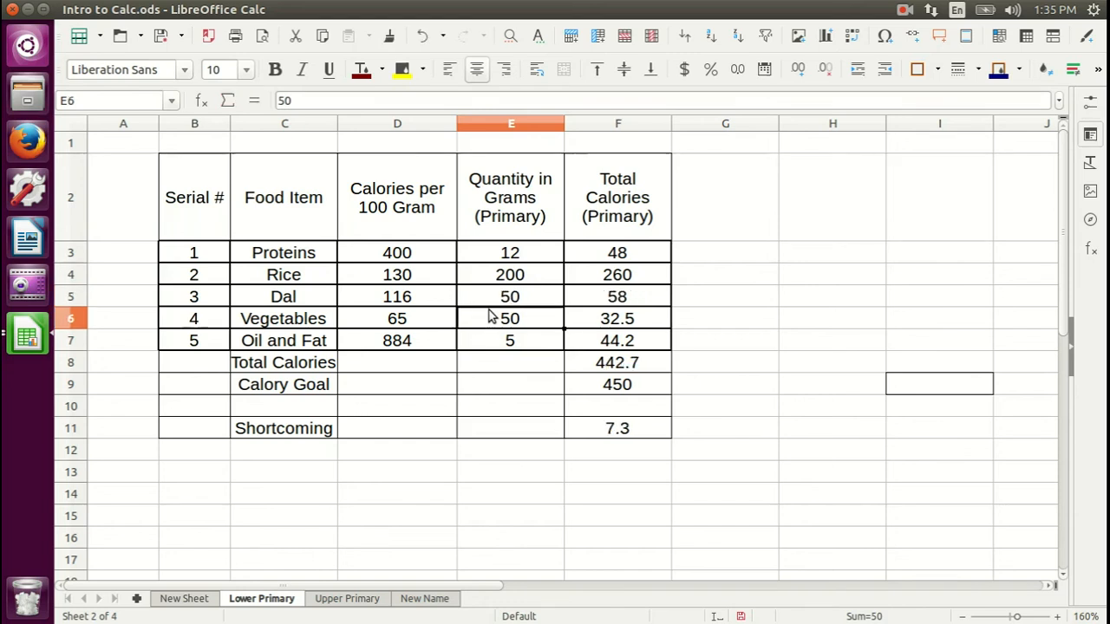
{"action": "left_click", "coordinate": [618, 436]}
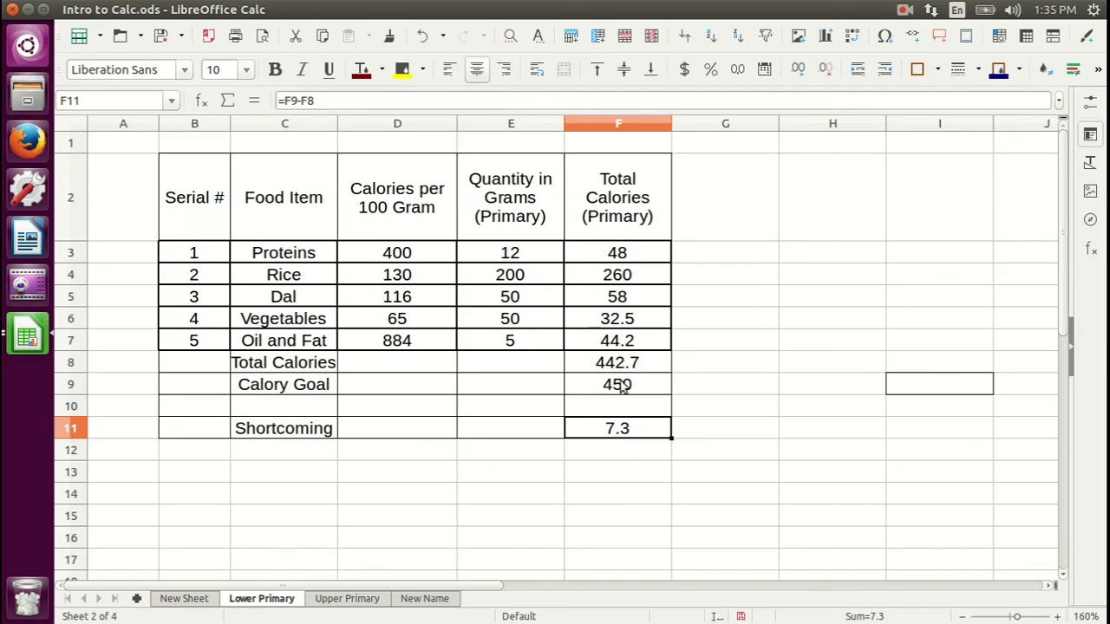
{"action": "left_click", "coordinate": [683, 454]}
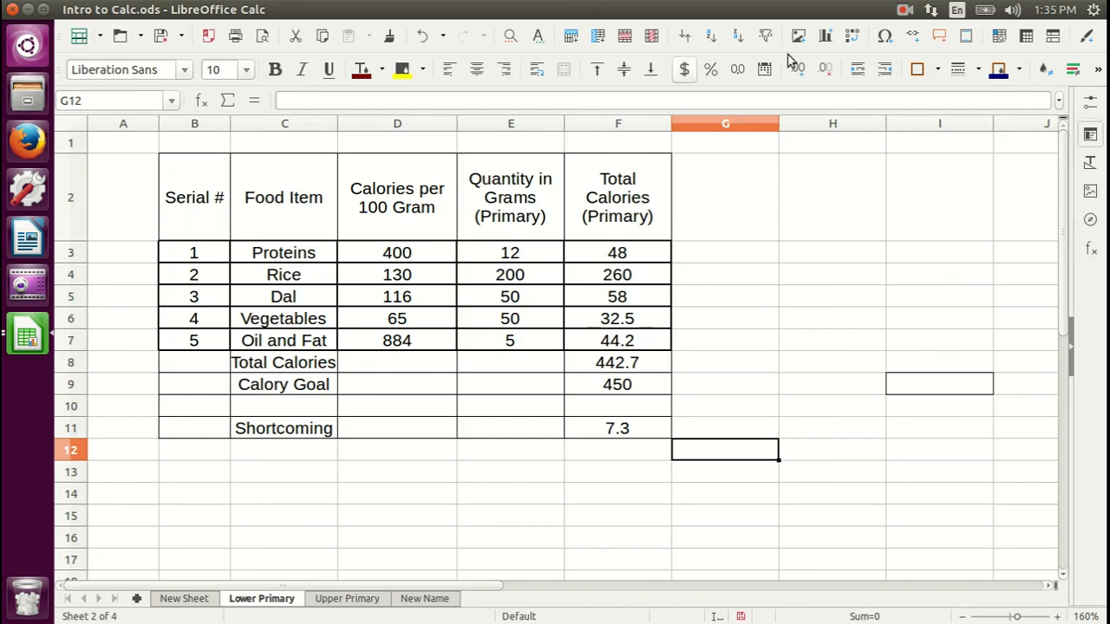
{"action": "left_click", "coordinate": [67, 11]}
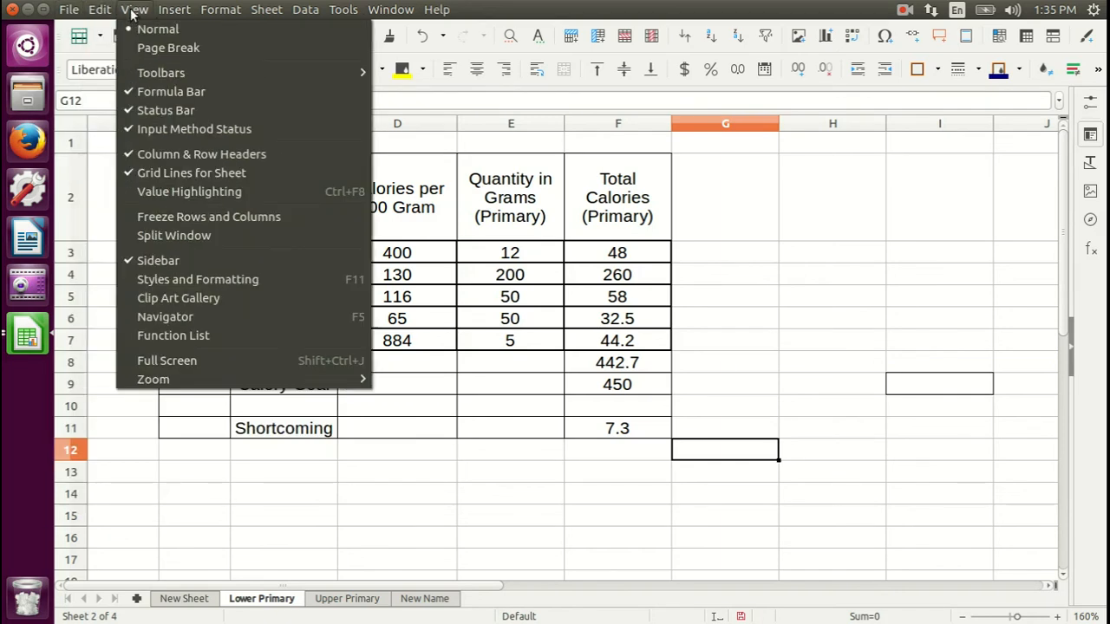
{"action": "mouse_move", "coordinate": [161, 13]}
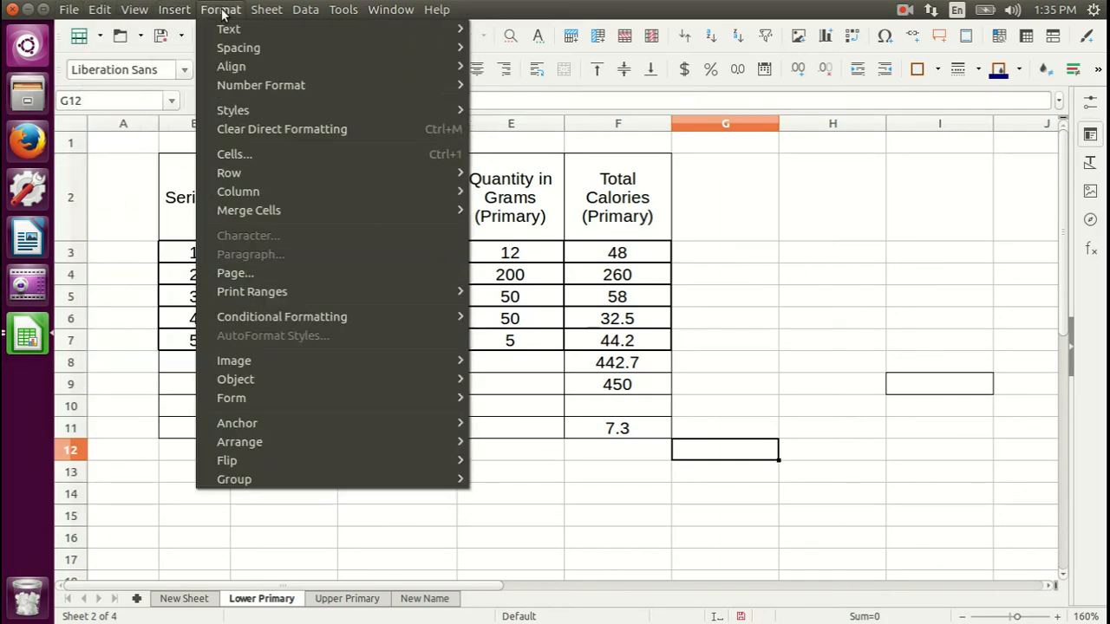
{"action": "left_click", "coordinate": [732, 482]}
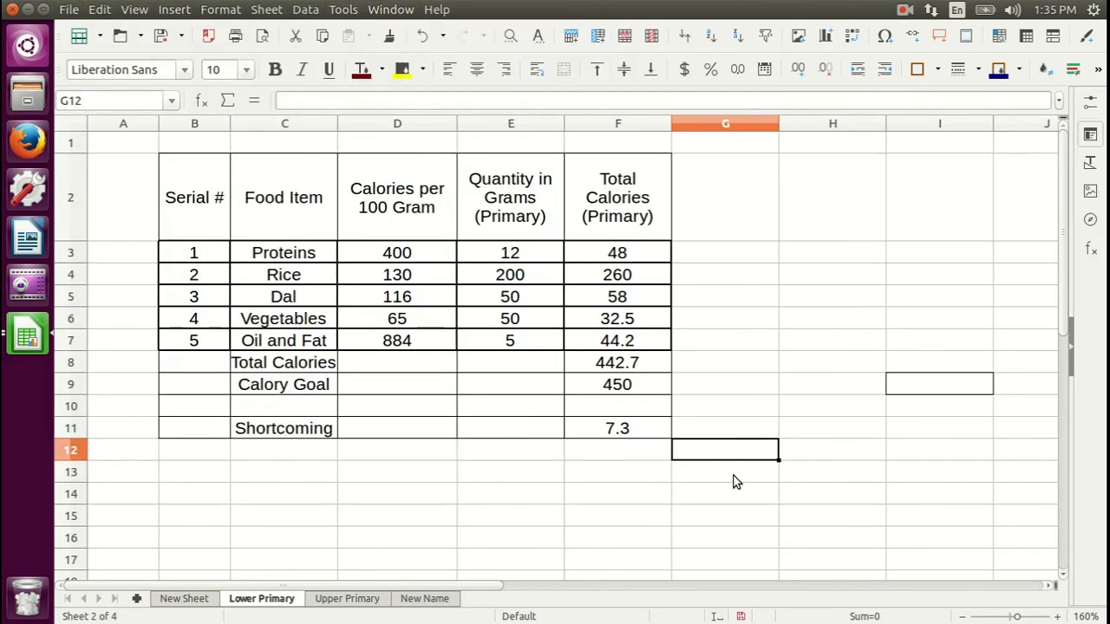